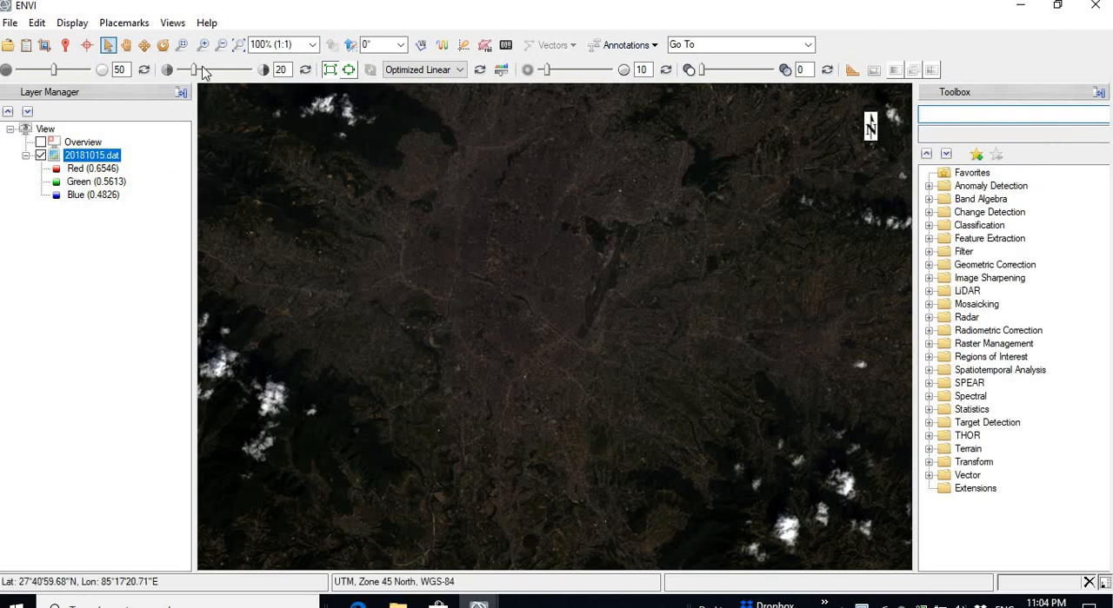
Step: Examine the full extent of the 20181015.dat scene, then return to the 100% view
{"action": "left_click", "coordinate": [220, 45]}
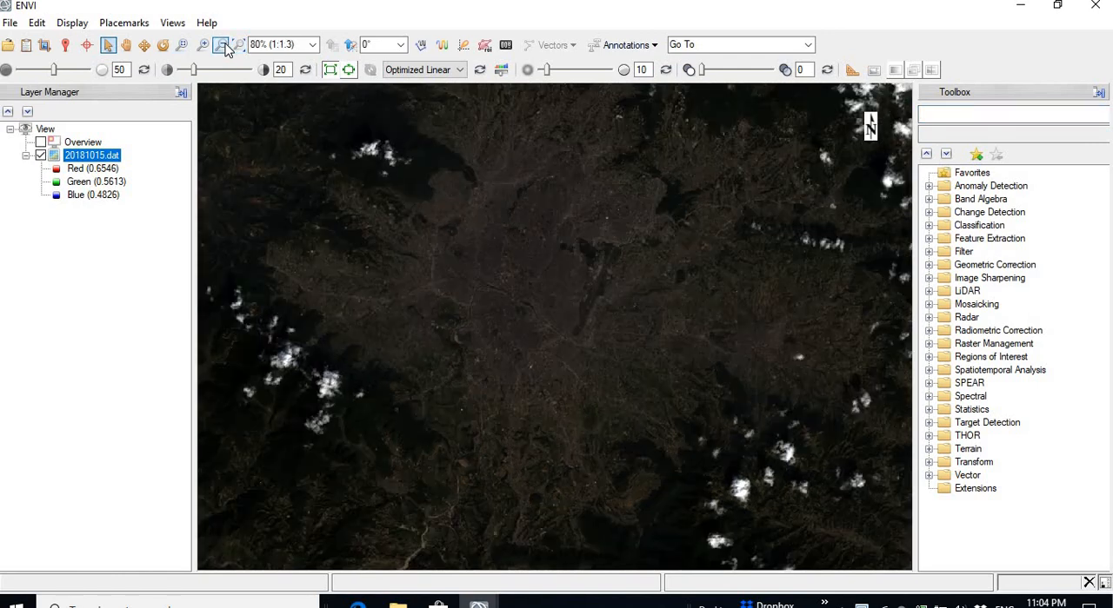
{"action": "left_click", "coordinate": [221, 46]}
{"action": "left_click", "coordinate": [221, 46]}
{"action": "left_click", "coordinate": [222, 45]}
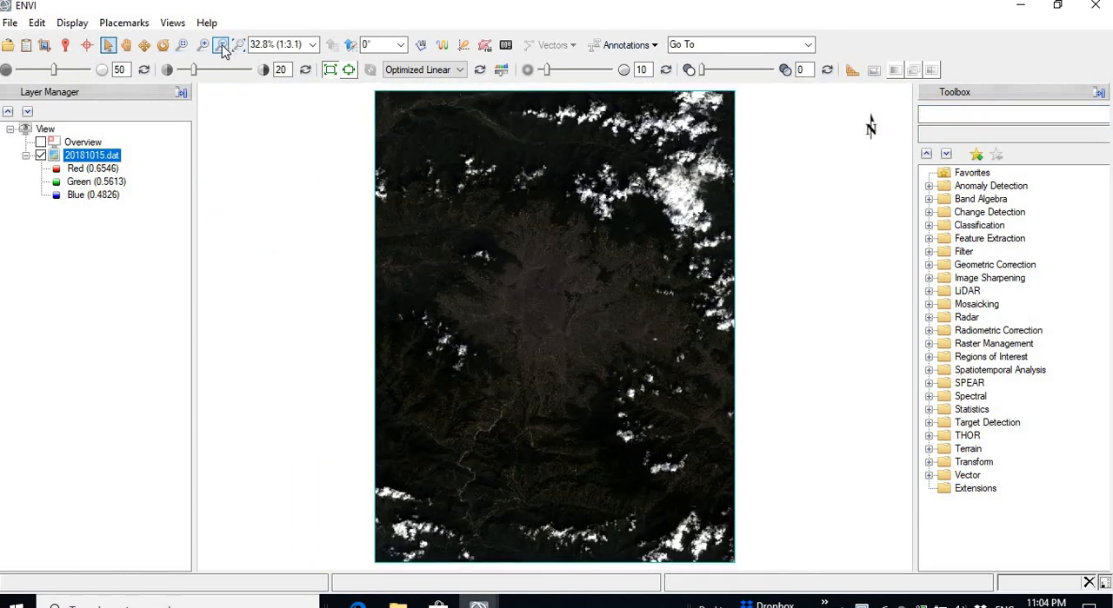
{"action": "left_click", "coordinate": [202, 46]}
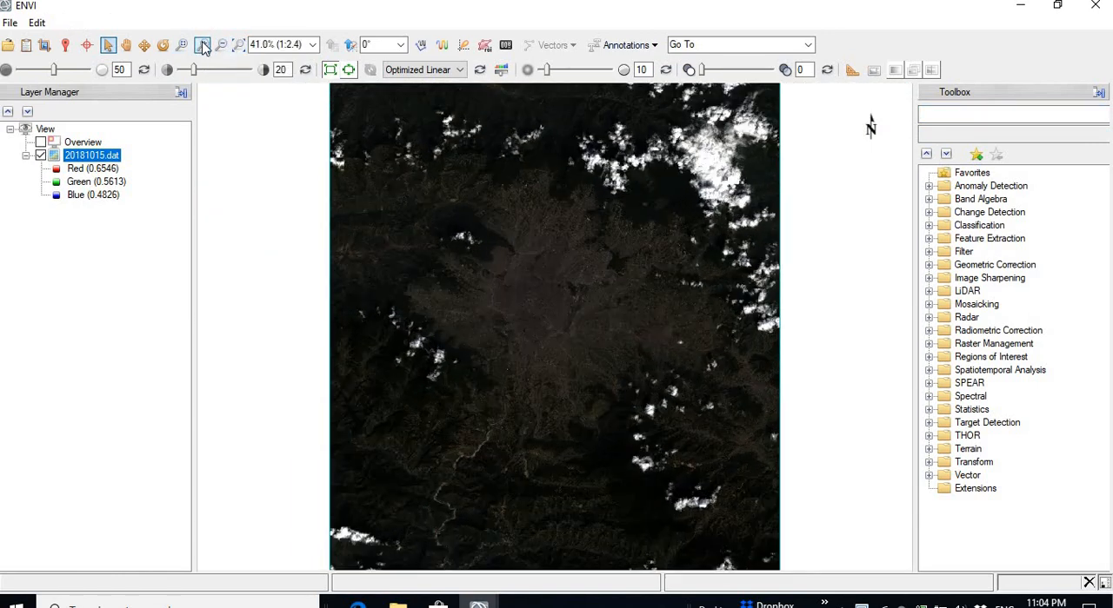
{"action": "left_click", "coordinate": [203, 46]}
{"action": "left_click", "coordinate": [203, 46]}
{"action": "left_click", "coordinate": [203, 46]}
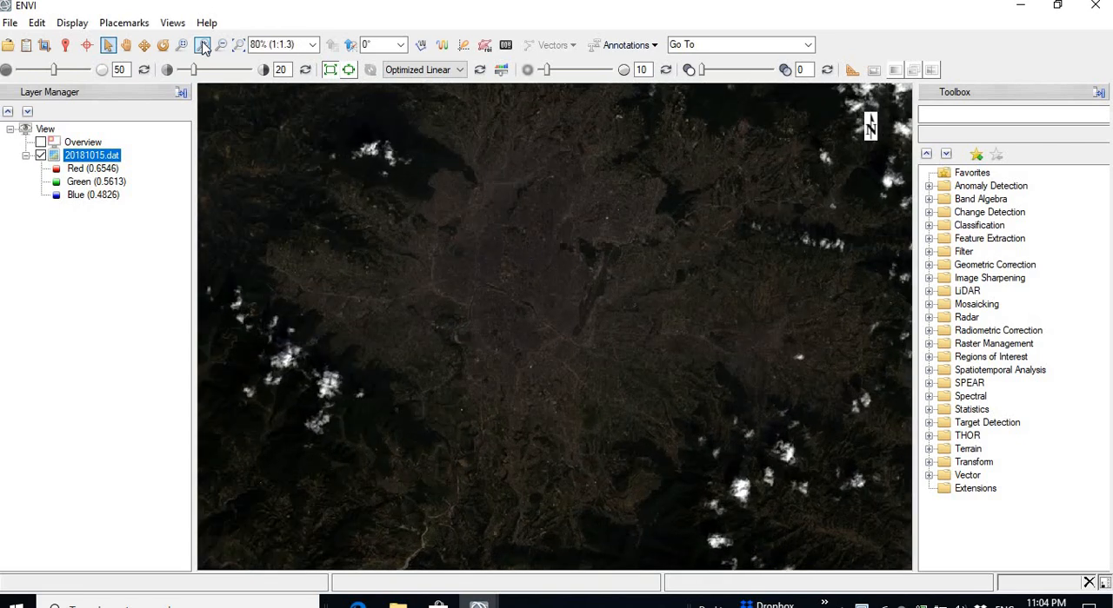
{"action": "left_click", "coordinate": [203, 46]}
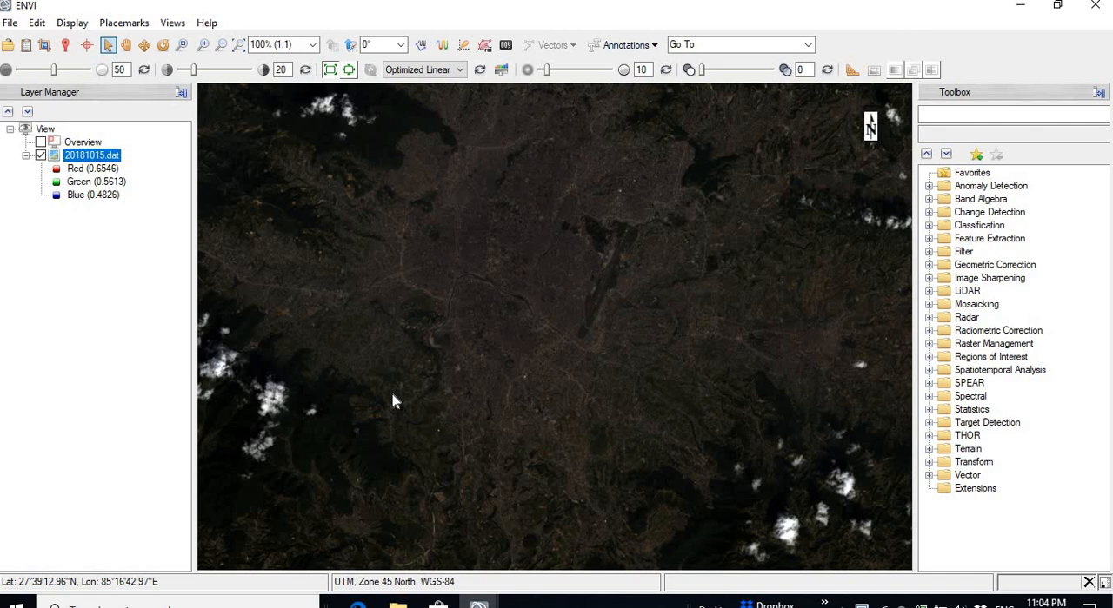
Step: Find and start the Resize Data tool with 20181015.dat as the input file
{"action": "left_click", "coordinate": [965, 116]}
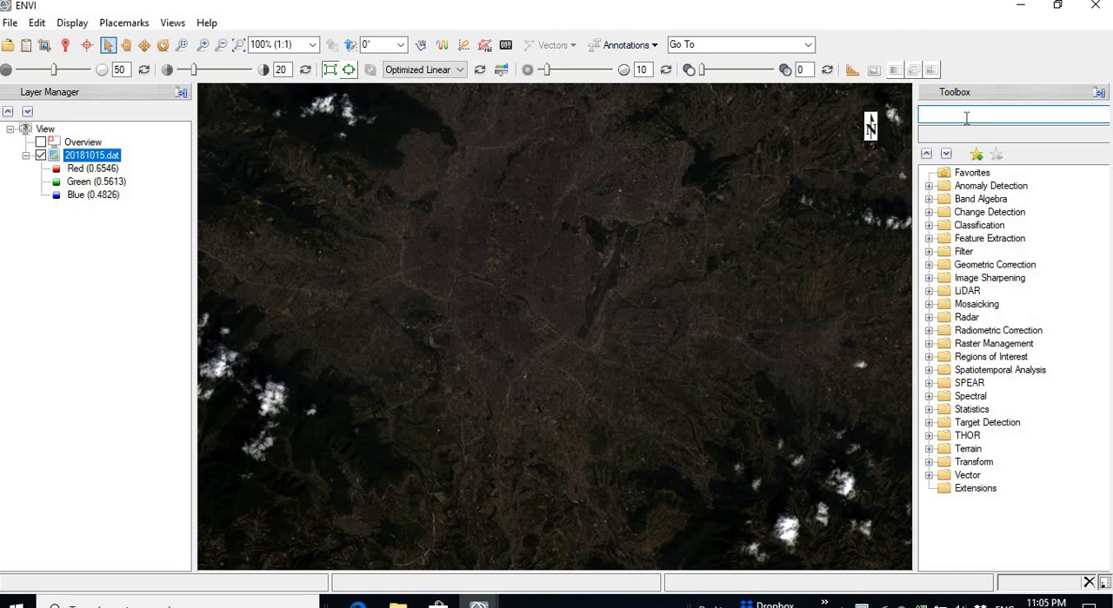
{"action": "left_click", "coordinate": [965, 116]}
{"action": "type", "text": "resiz"}
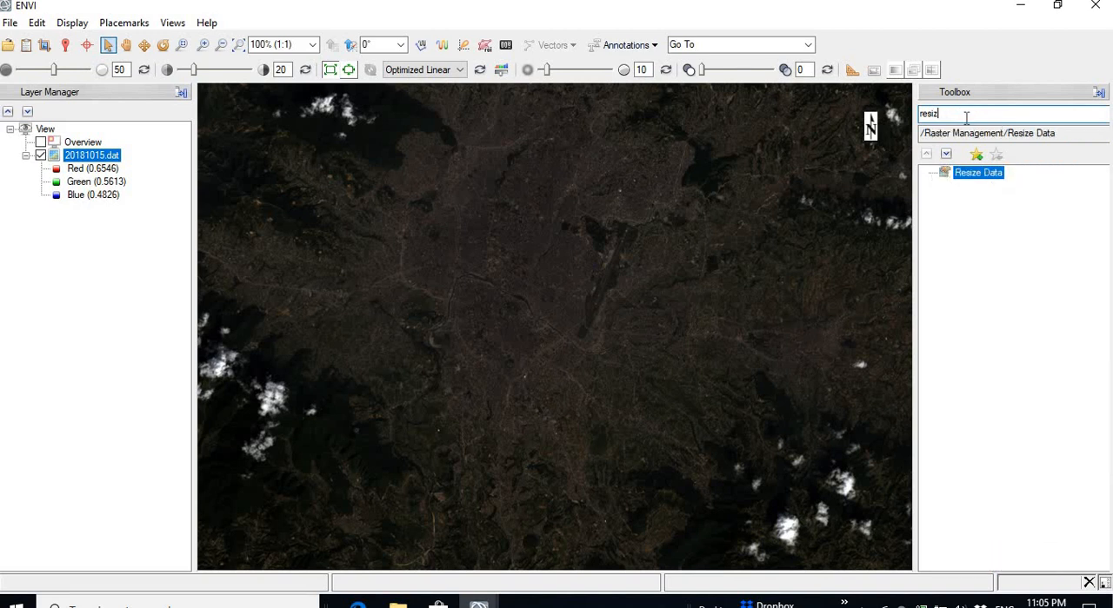
{"action": "double_click", "coordinate": [992, 178]}
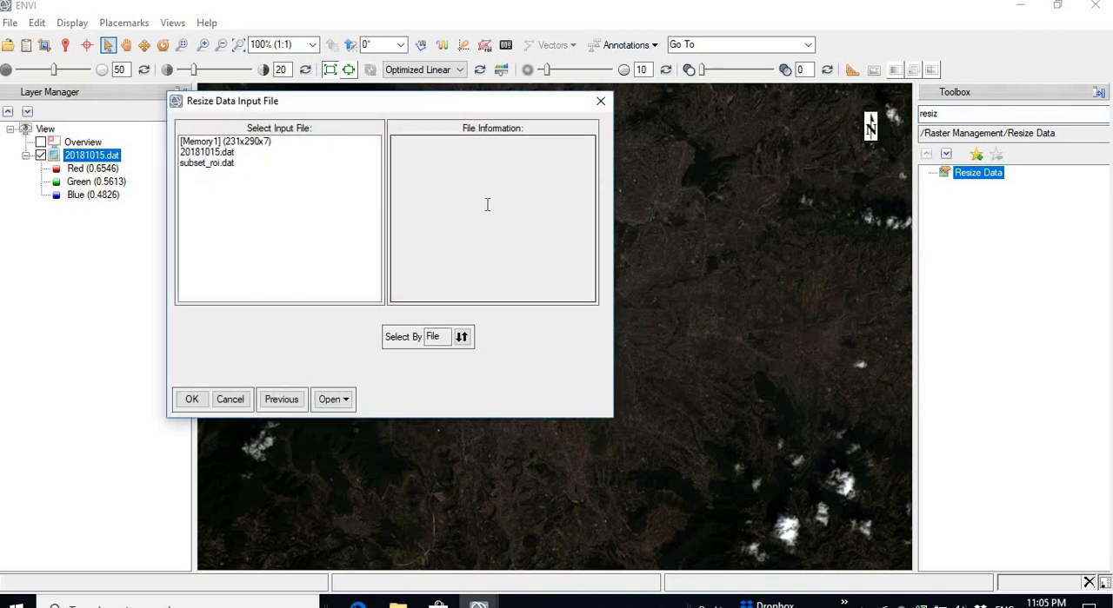
{"action": "left_click", "coordinate": [220, 153]}
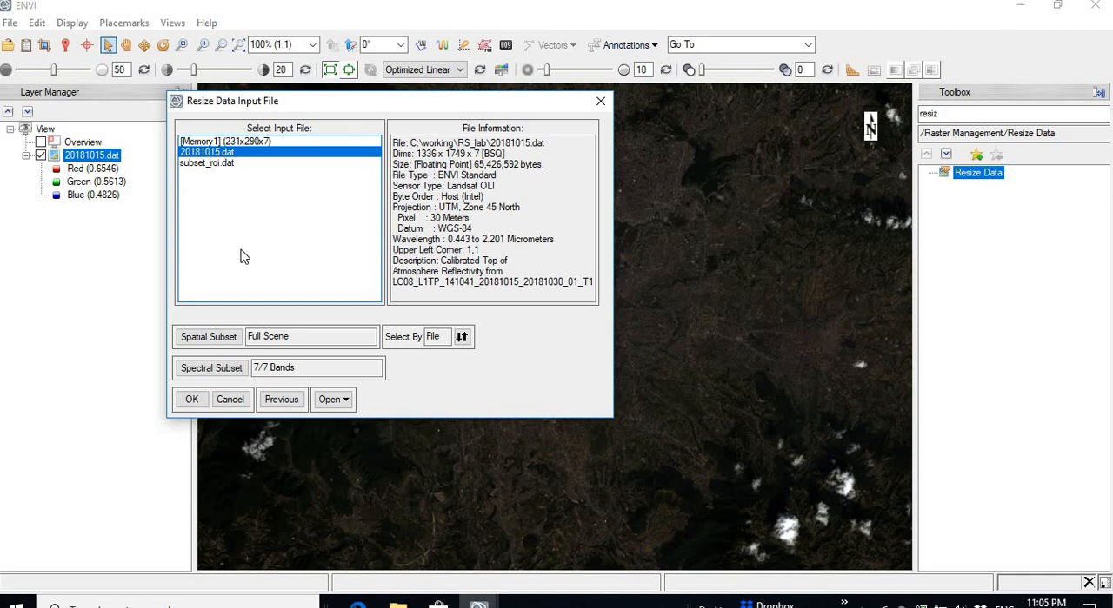
Step: Limit the spectral subset to the Blue, Green, Red and Near Infrared (NIR) bands and accept the input selection
{"action": "left_click", "coordinate": [219, 332]}
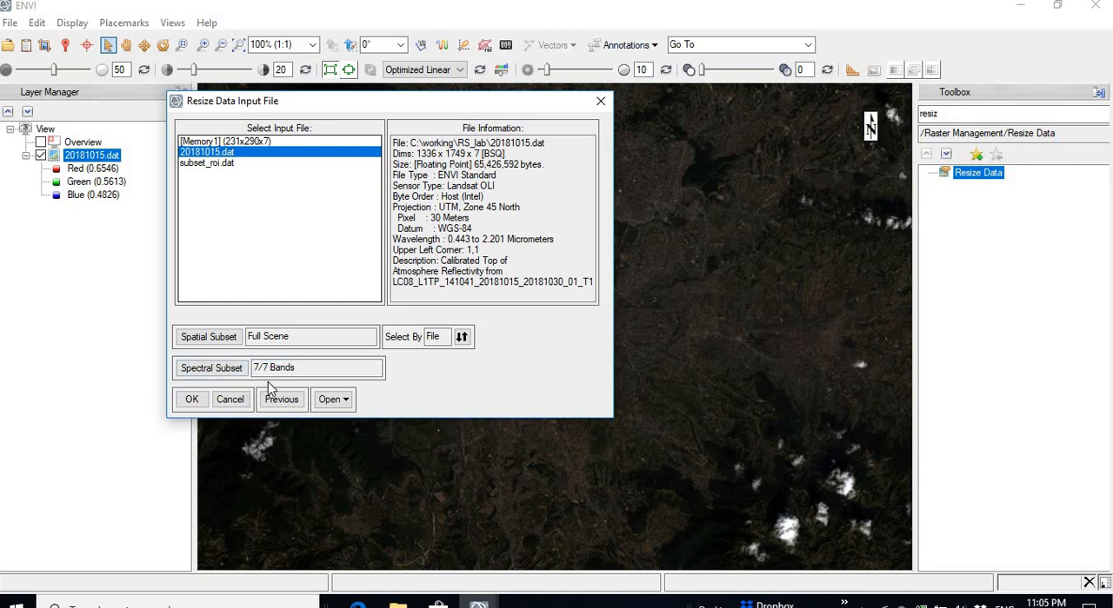
{"action": "left_click", "coordinate": [211, 368]}
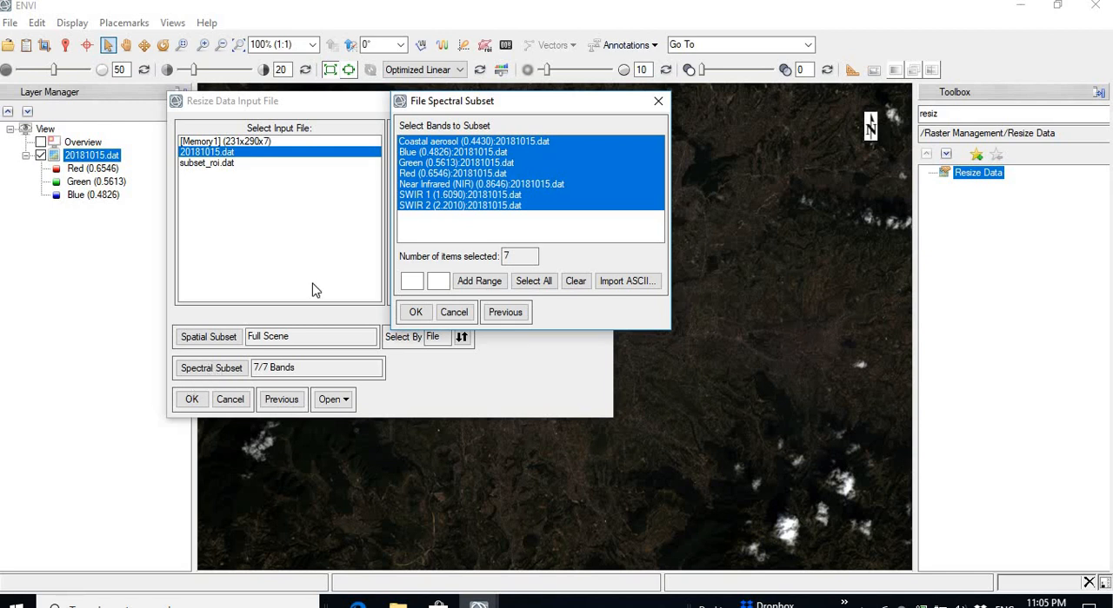
{"action": "left_click", "coordinate": [472, 154]}
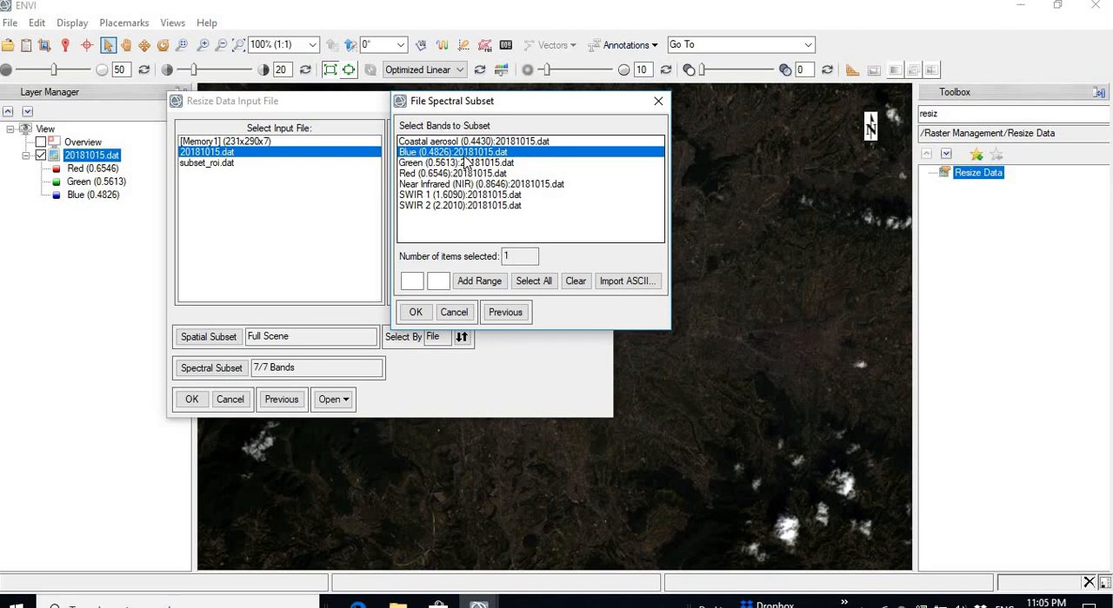
{"action": "left_click", "coordinate": [420, 163]}
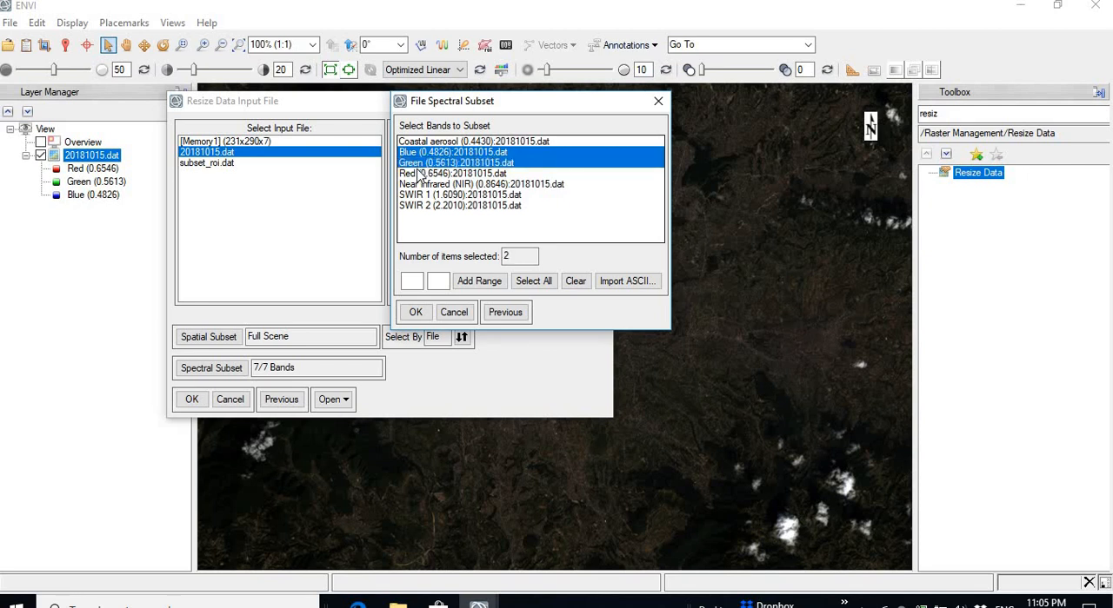
{"action": "left_click", "coordinate": [420, 174]}
{"action": "left_click", "coordinate": [427, 185]}
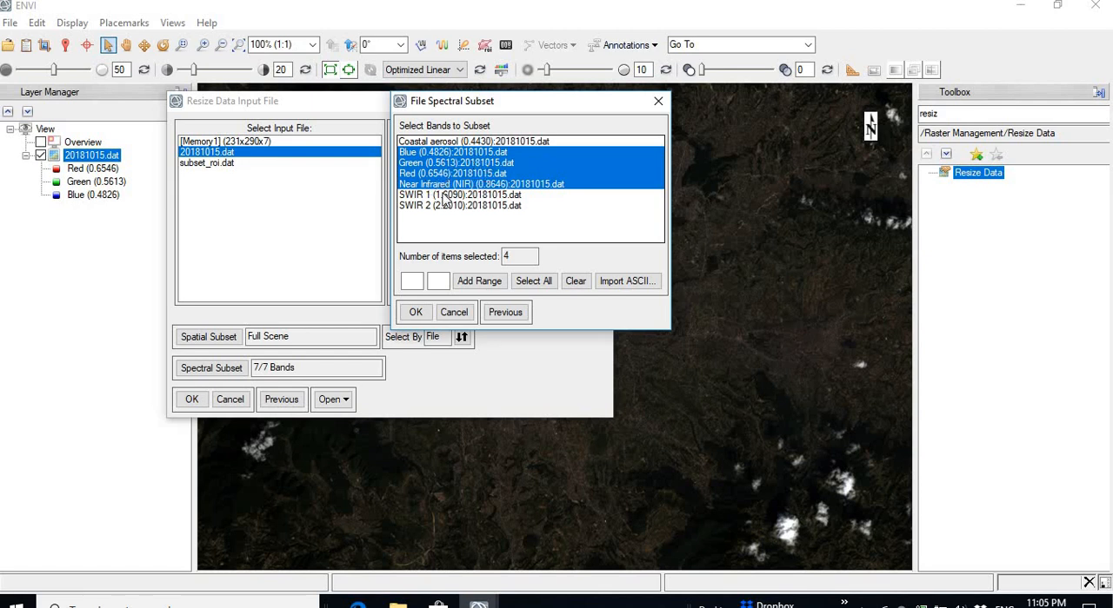
{"action": "left_click", "coordinate": [415, 313]}
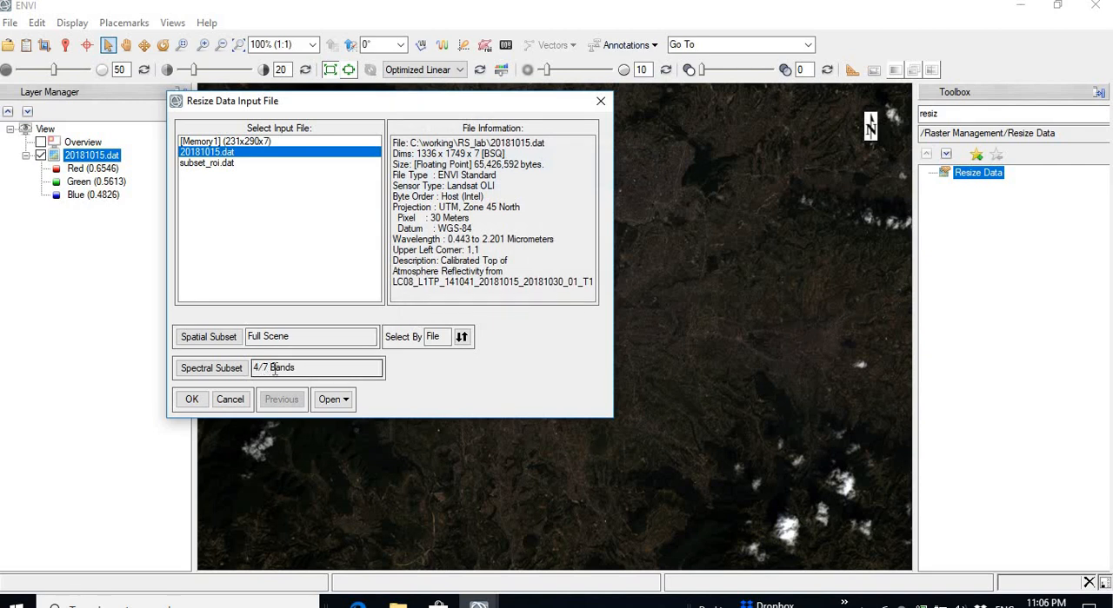
{"action": "left_click", "coordinate": [193, 400]}
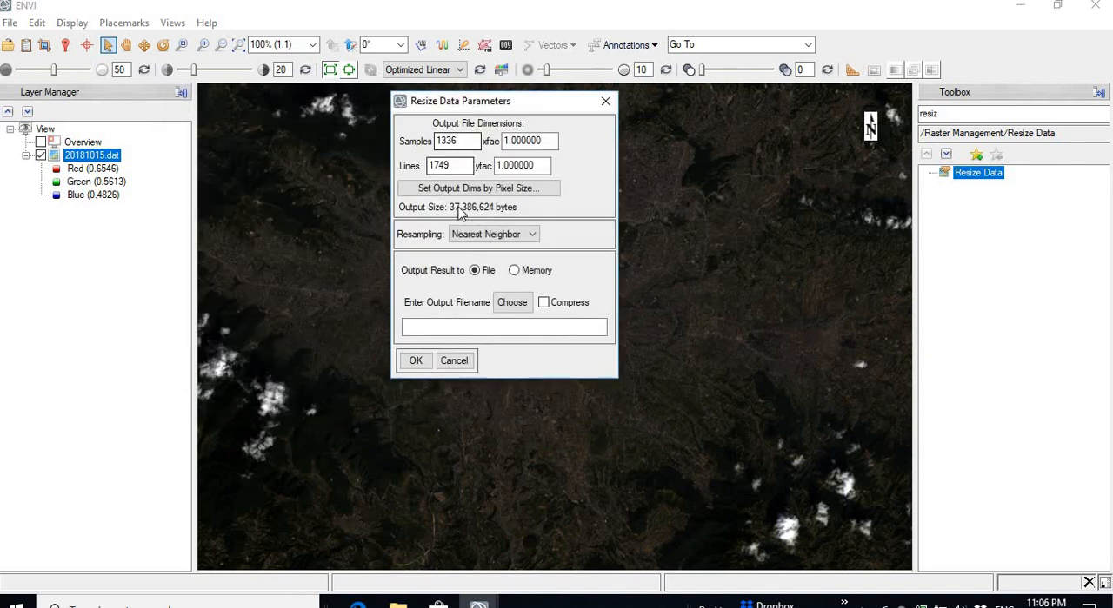
Step: Review the resampling methods, keeping Nearest Neighbor, and inspect the output pixel size settings
{"action": "left_click", "coordinate": [533, 237]}
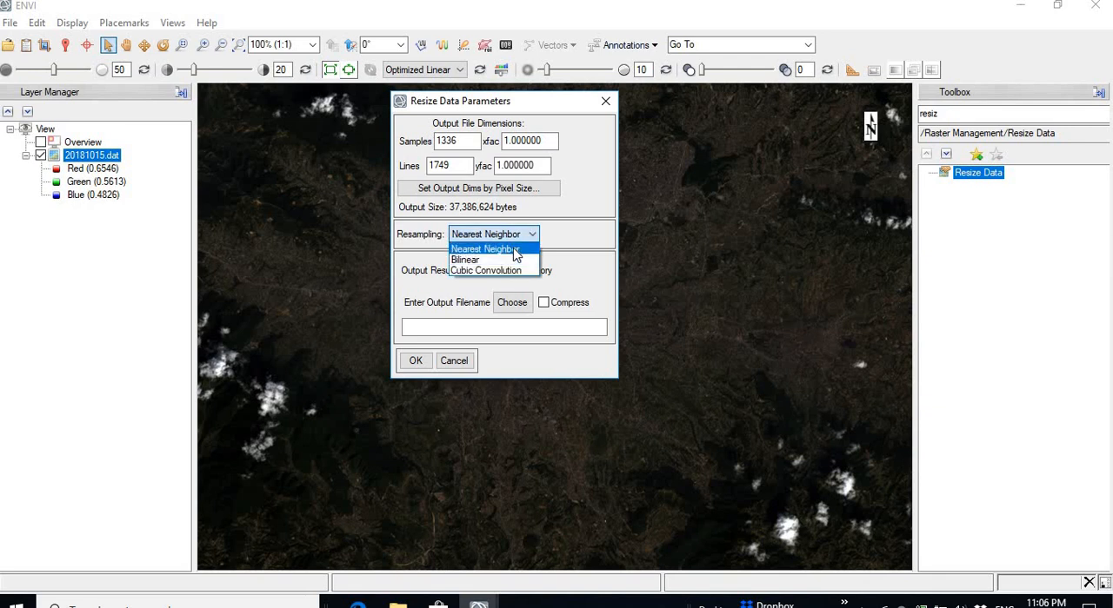
{"action": "left_click", "coordinate": [516, 250]}
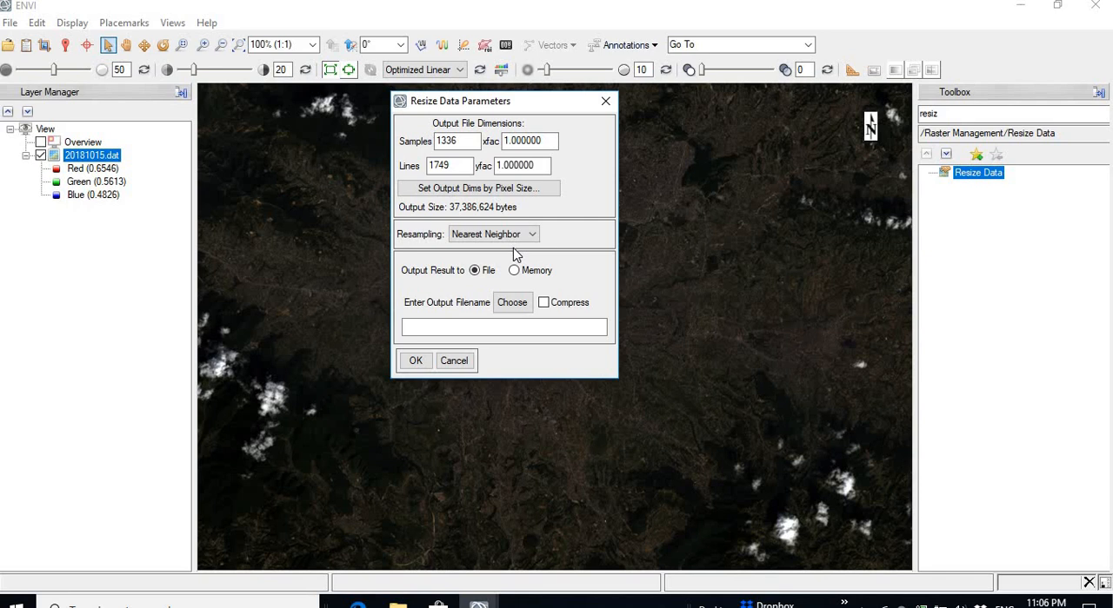
{"action": "left_click", "coordinate": [467, 196]}
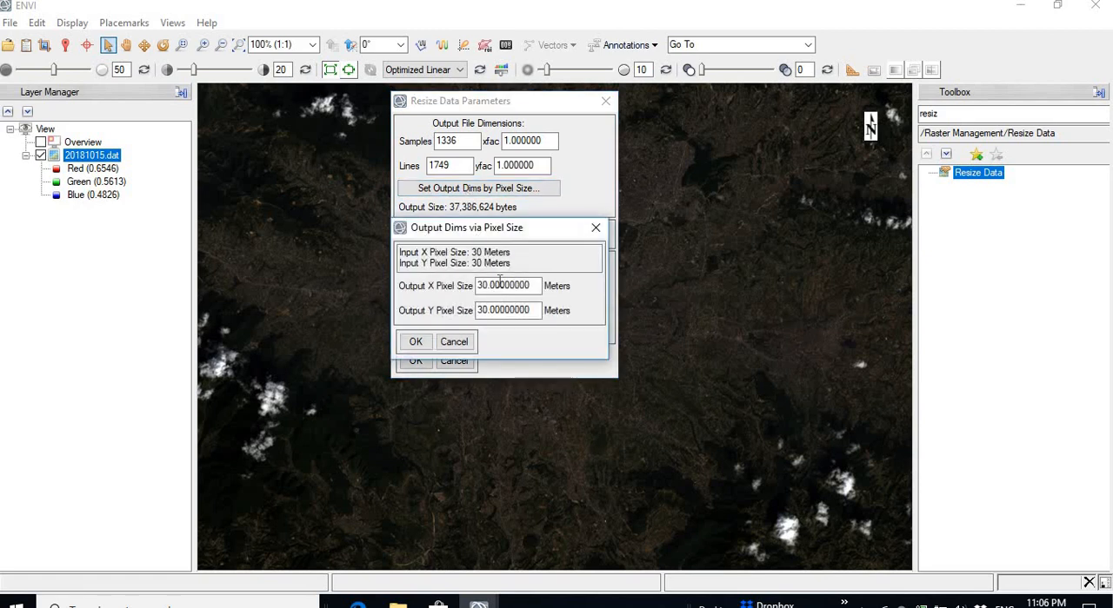
{"action": "left_click", "coordinate": [595, 228]}
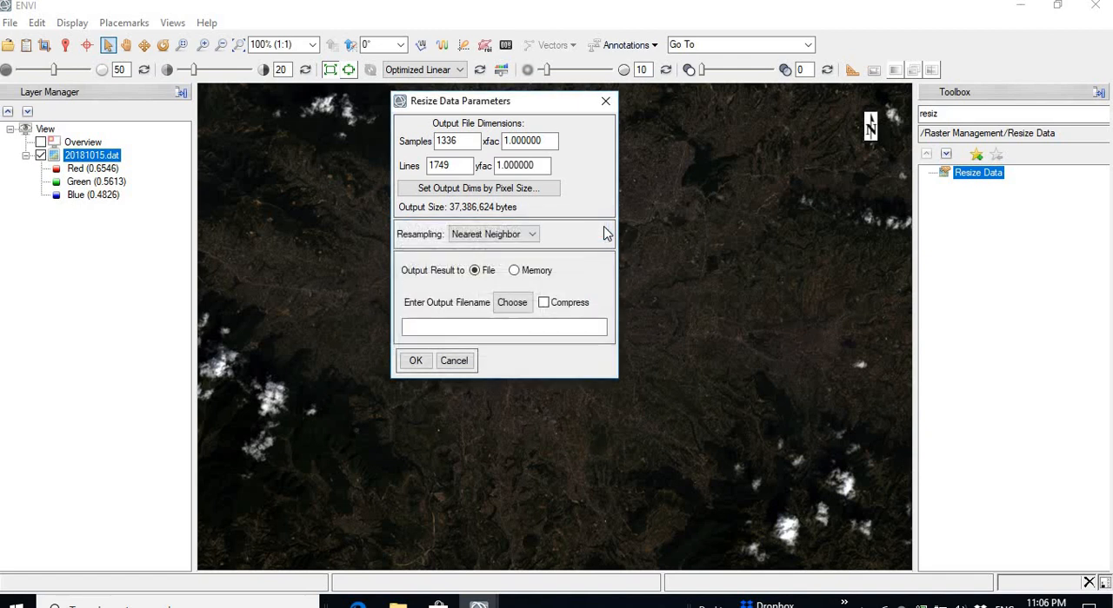
Step: Output the result to a file named subset_bands_2_4.dat in the RS_lab folder and run the resize
{"action": "left_click", "coordinate": [514, 272]}
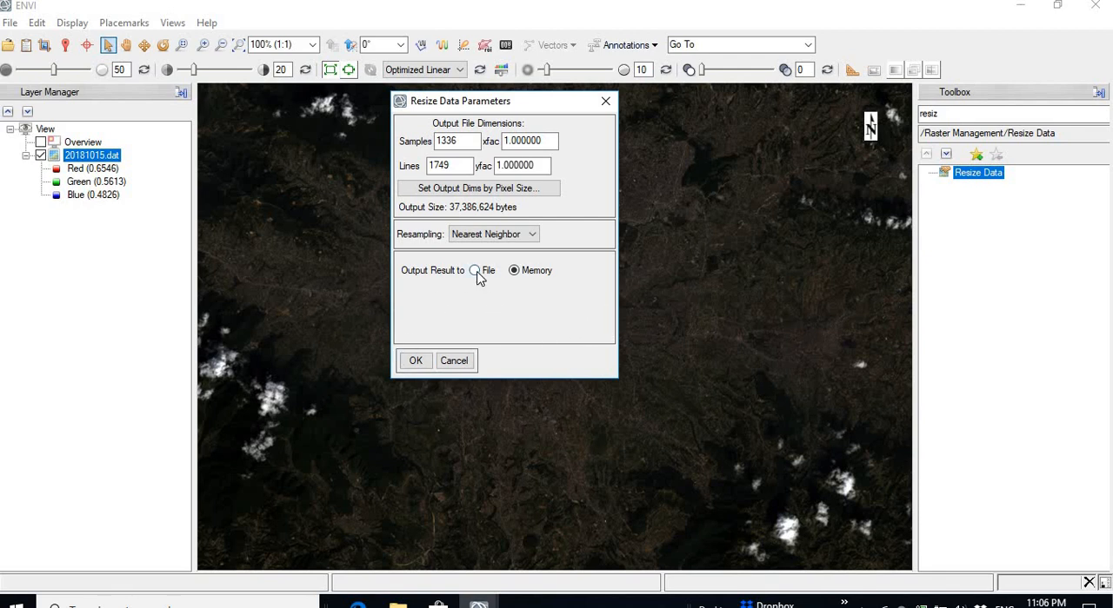
{"action": "left_click", "coordinate": [476, 273]}
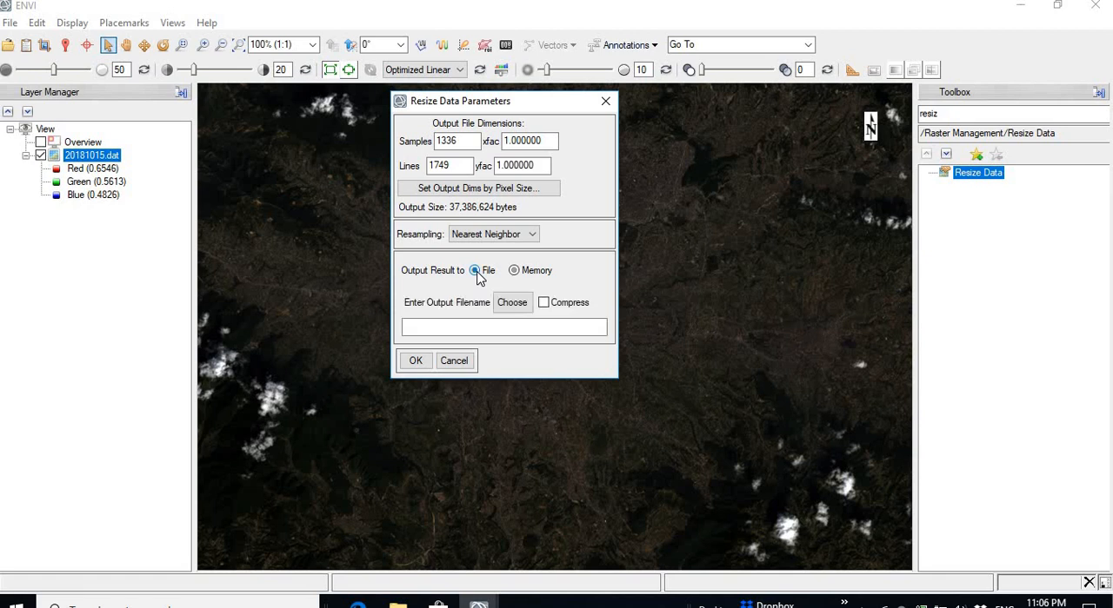
{"action": "left_click", "coordinate": [511, 303]}
{"action": "left_click", "coordinate": [511, 311]}
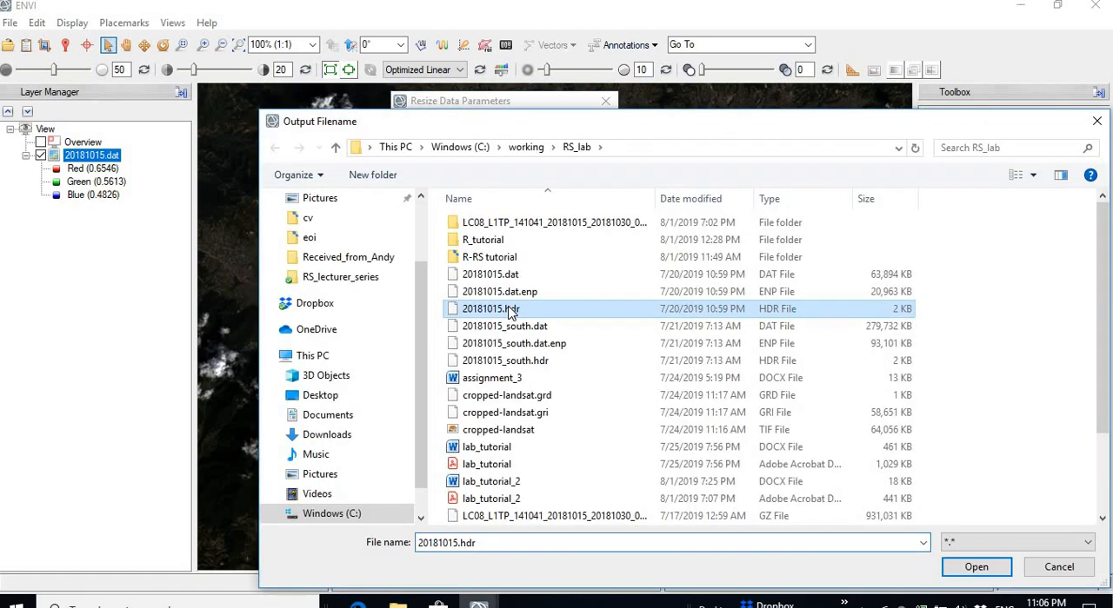
{"action": "left_click_drag", "start_coordinate": [489, 541], "coordinate": [341, 549]}
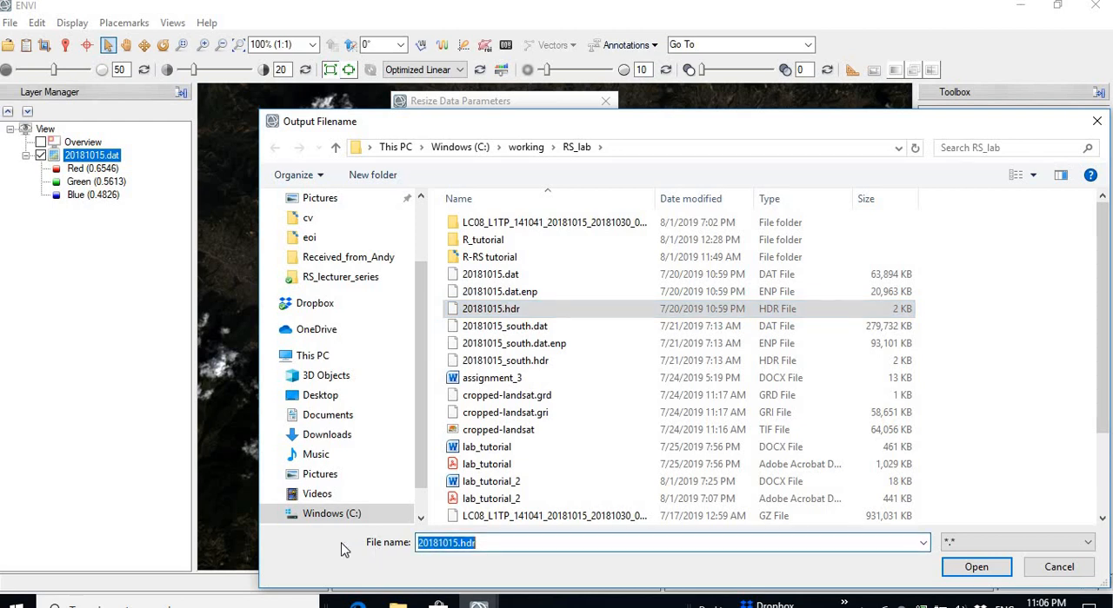
{"action": "type", "text": "s"}
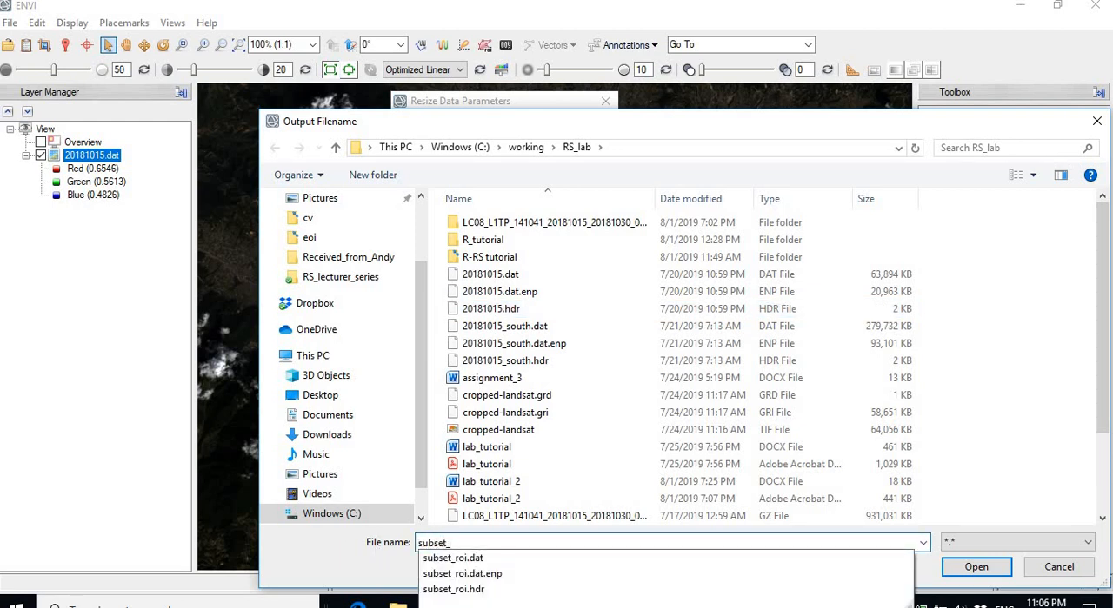
{"action": "type", "text": "ubset_bands_2_4.dat"}
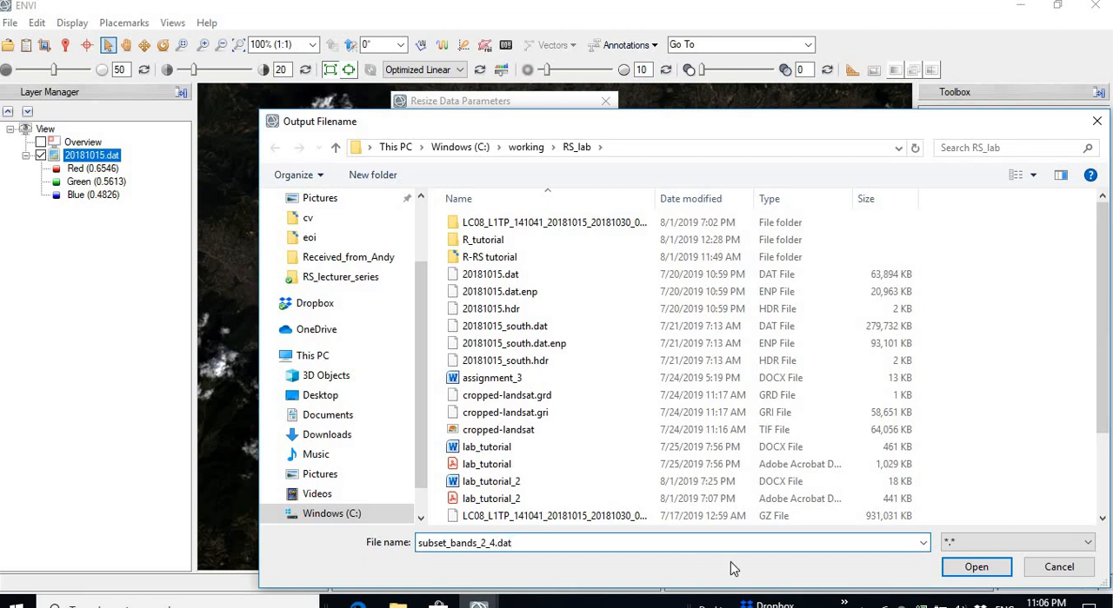
{"action": "left_click", "coordinate": [977, 569]}
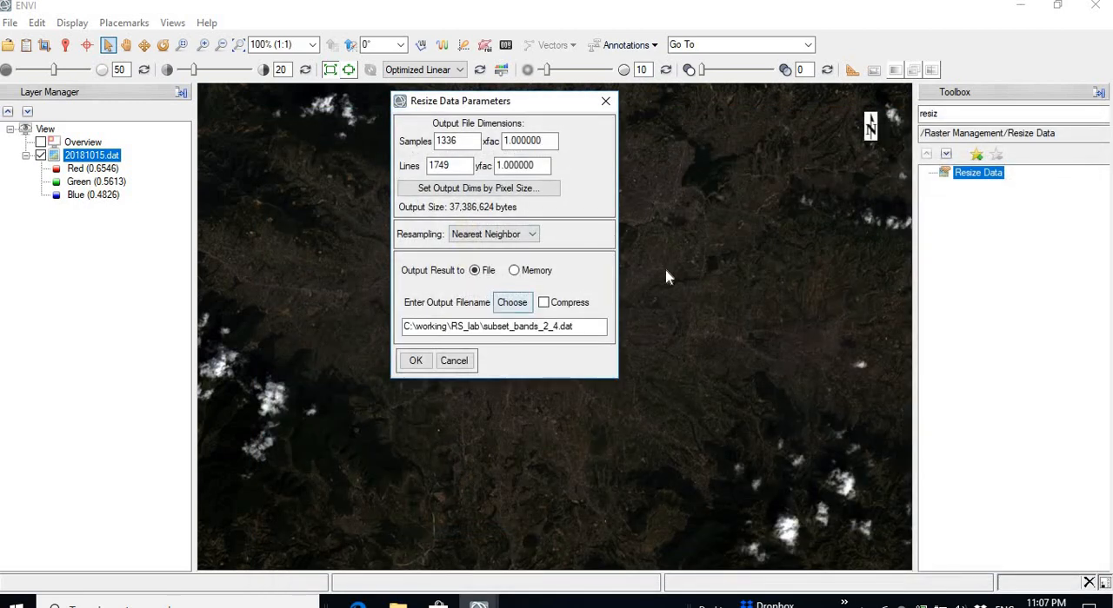
{"action": "left_click", "coordinate": [414, 362]}
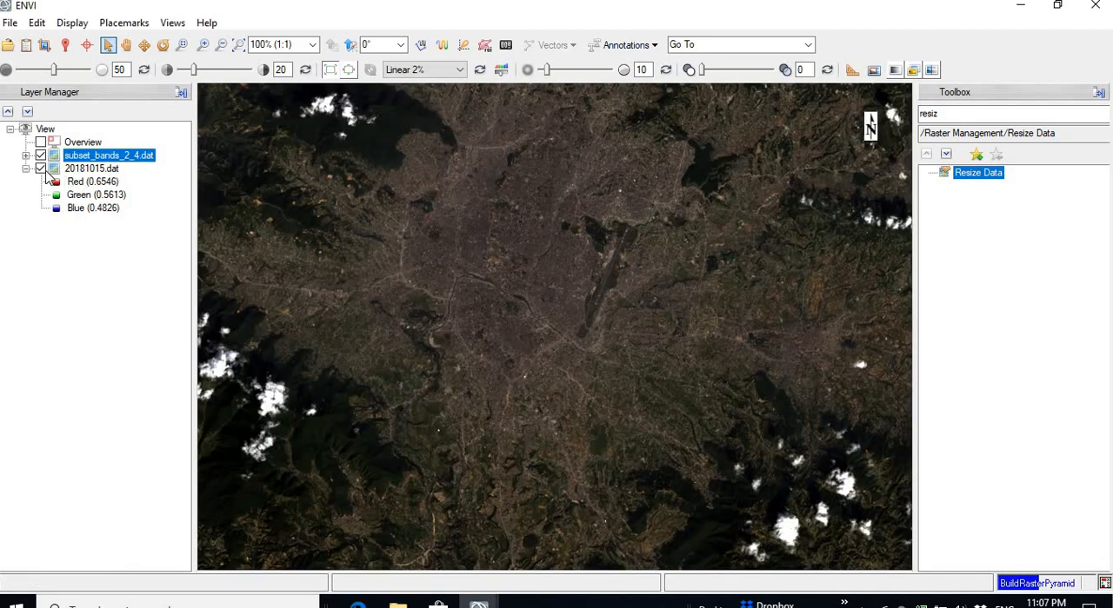
Step: Inspect the bands of subset_bands_2_4.dat in the Data Manager, collapsing the other datasets listed above it
{"action": "left_click", "coordinate": [26, 49]}
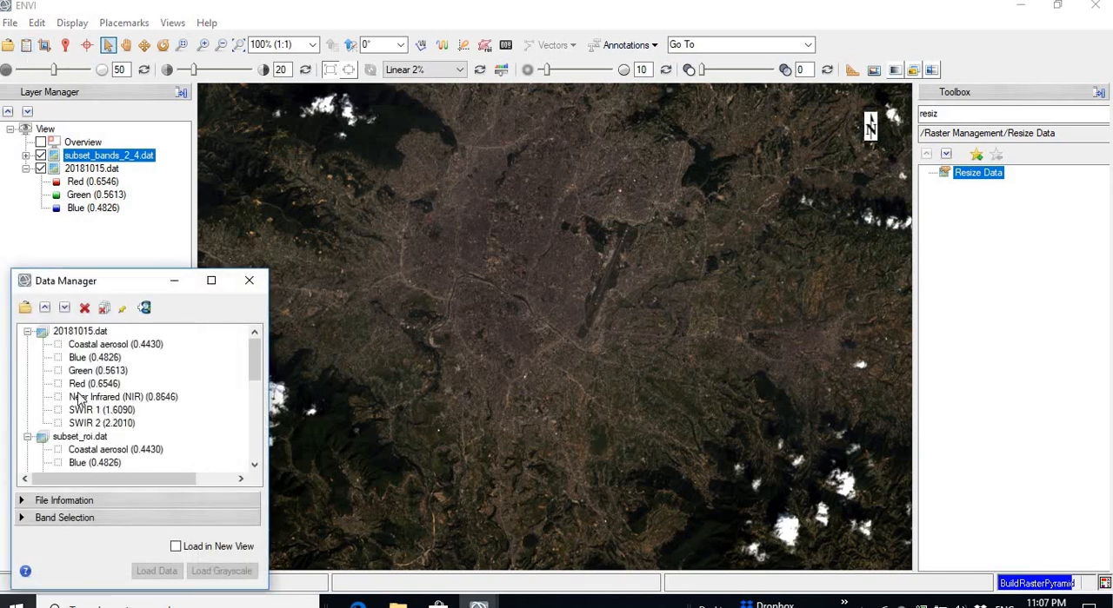
{"action": "left_click", "coordinate": [27, 332]}
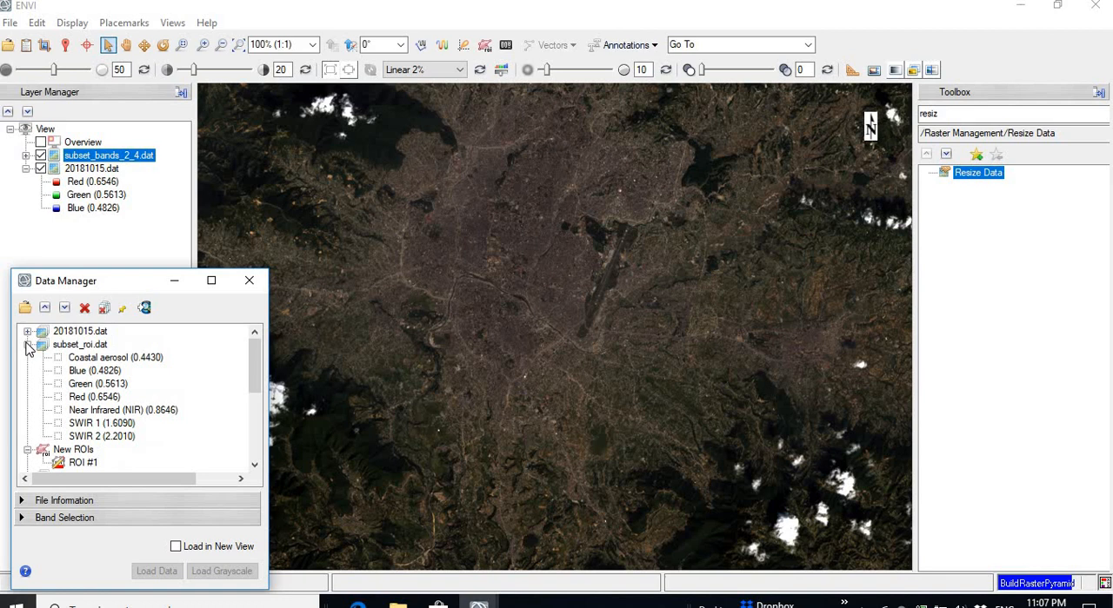
{"action": "left_click", "coordinate": [26, 345]}
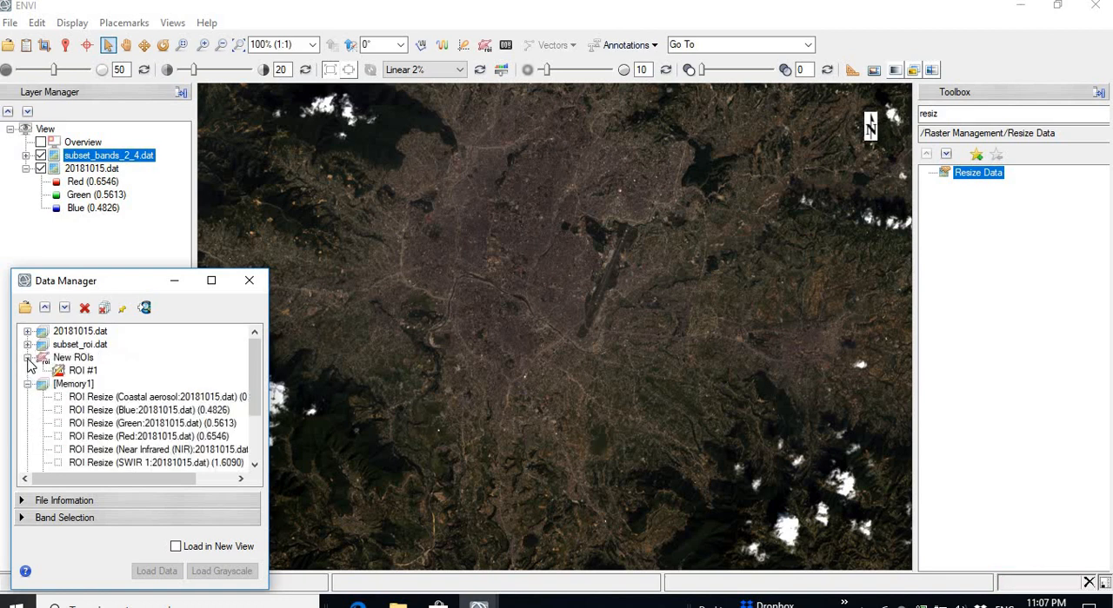
{"action": "left_click", "coordinate": [27, 358]}
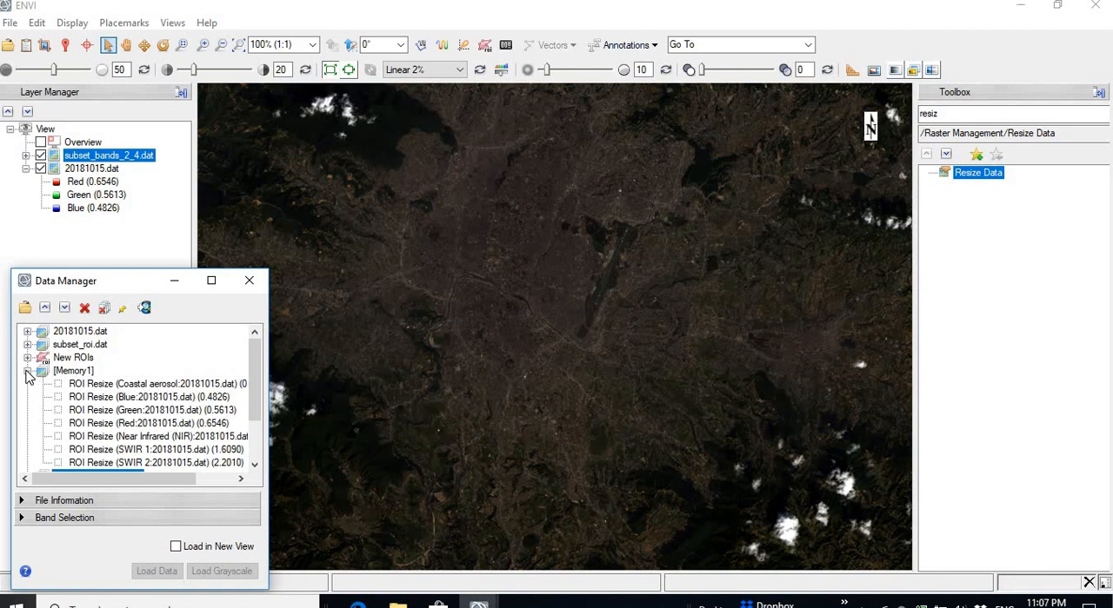
{"action": "left_click", "coordinate": [27, 371]}
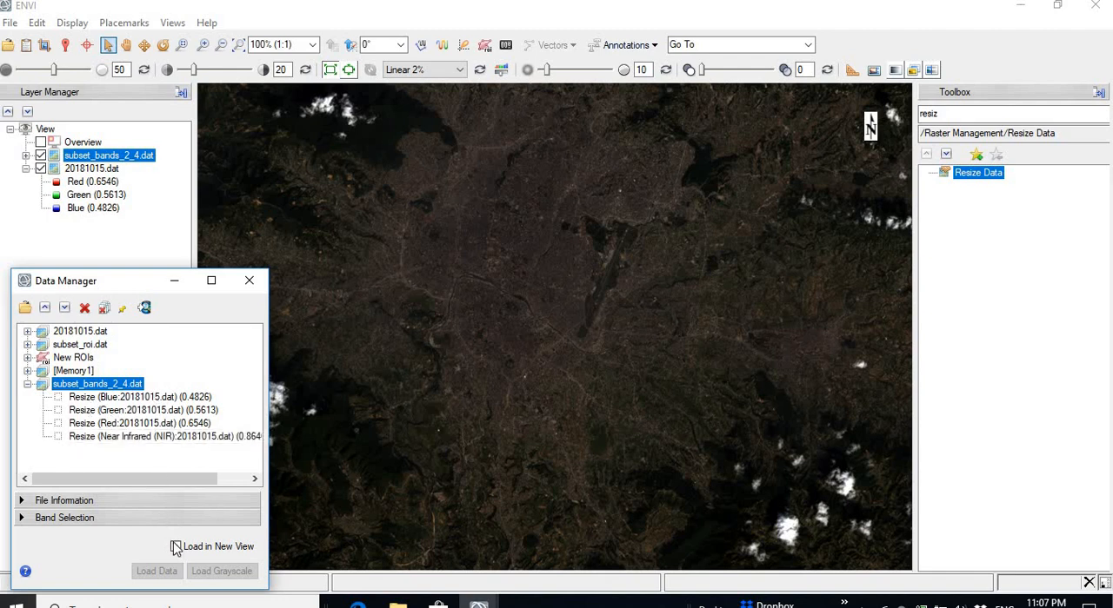
Step: Load subset_bands_2_4.dat as a natural-color composite, assigning its Red, Green and Blue bands to the matching RGB channels
{"action": "left_click", "coordinate": [23, 518]}
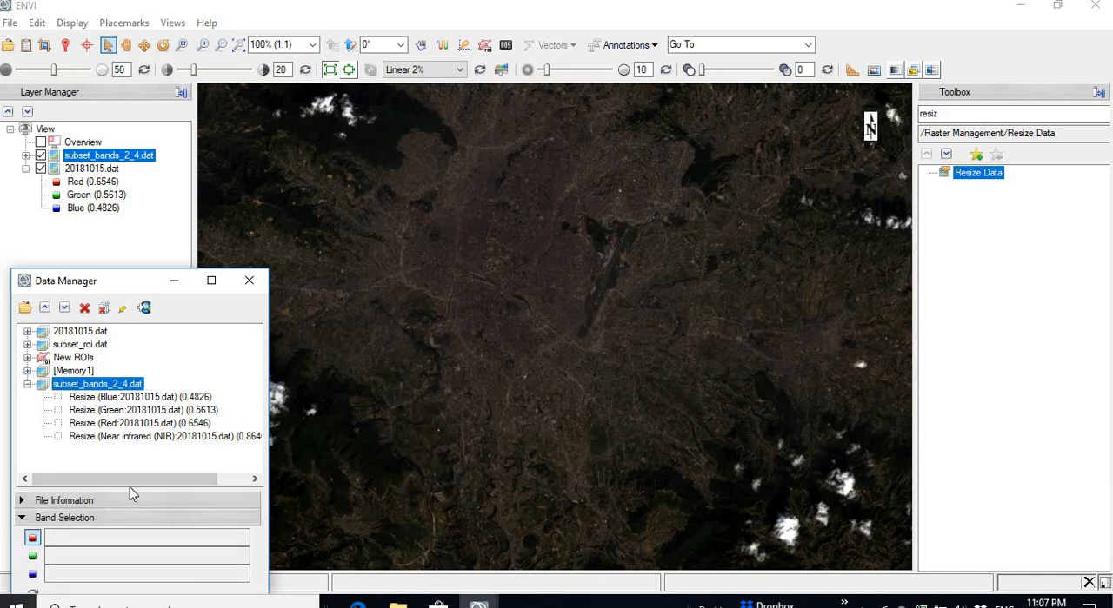
{"action": "left_click", "coordinate": [146, 424]}
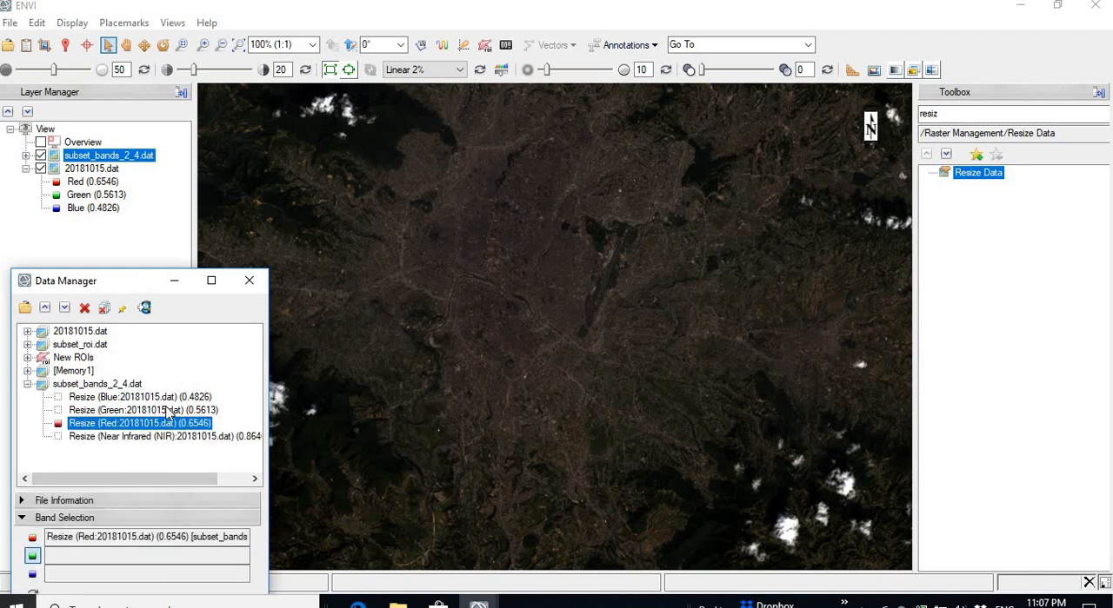
{"action": "left_click", "coordinate": [166, 410]}
{"action": "left_click", "coordinate": [144, 397]}
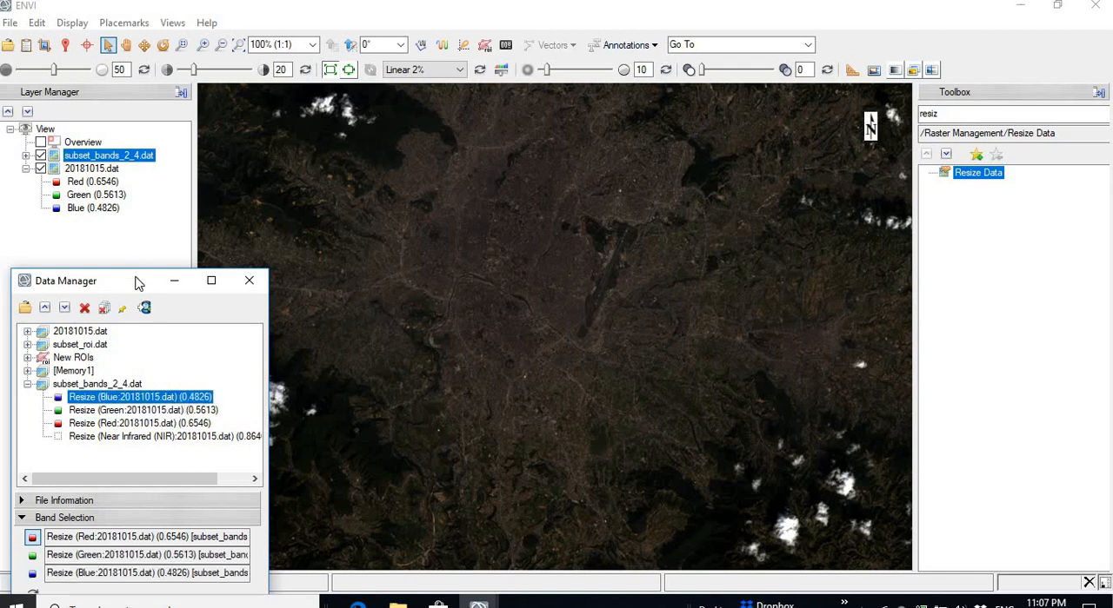
{"action": "left_click_drag", "start_coordinate": [136, 283], "coordinate": [147, 196]}
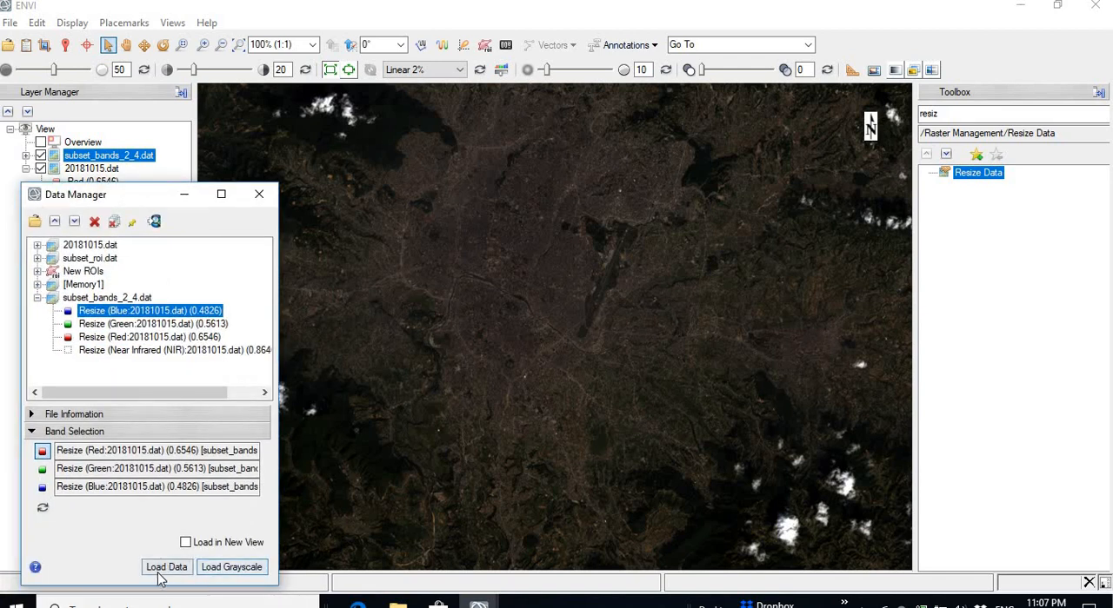
{"action": "left_click", "coordinate": [162, 570]}
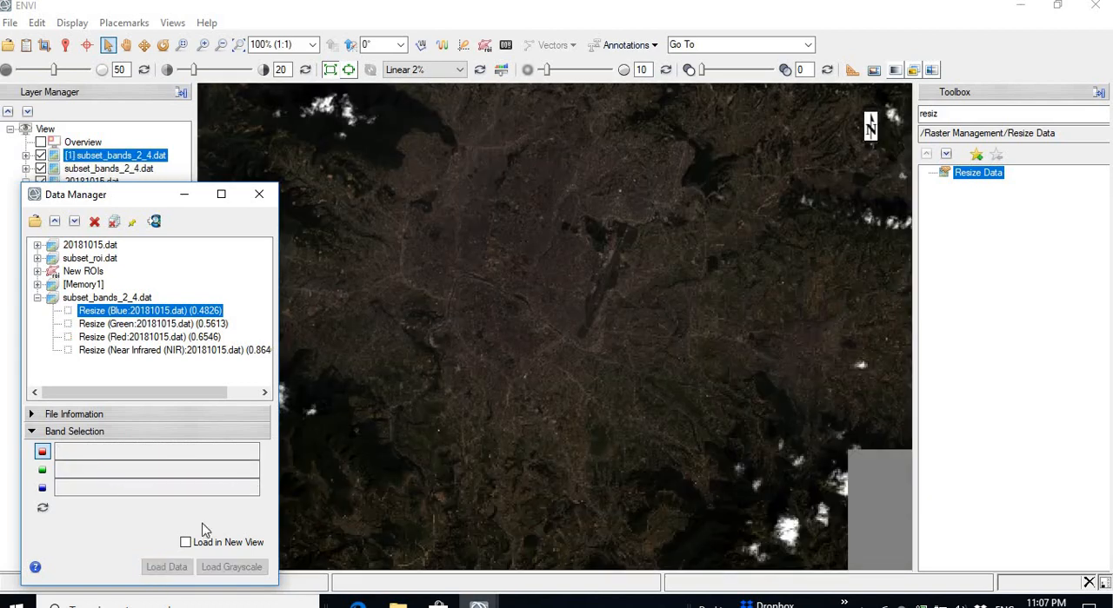
Step: Remove the older subset_bands_2_4.dat layer and the 20181015.dat layer from the view, keeping the newly loaded composite
{"action": "left_click_drag", "start_coordinate": [143, 204], "coordinate": [189, 299]}
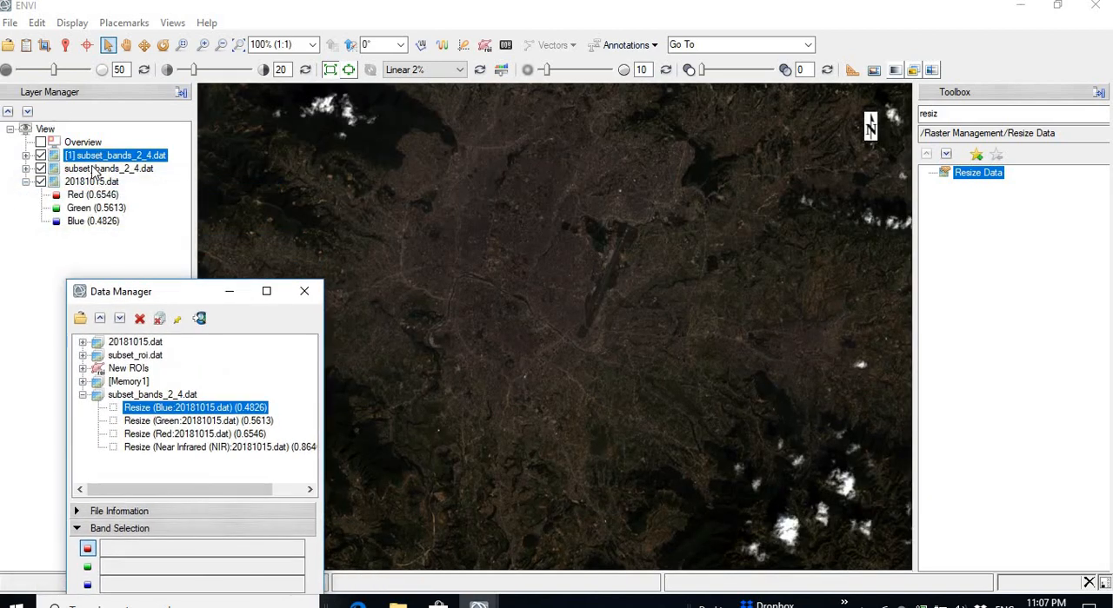
{"action": "right_click", "coordinate": [93, 171]}
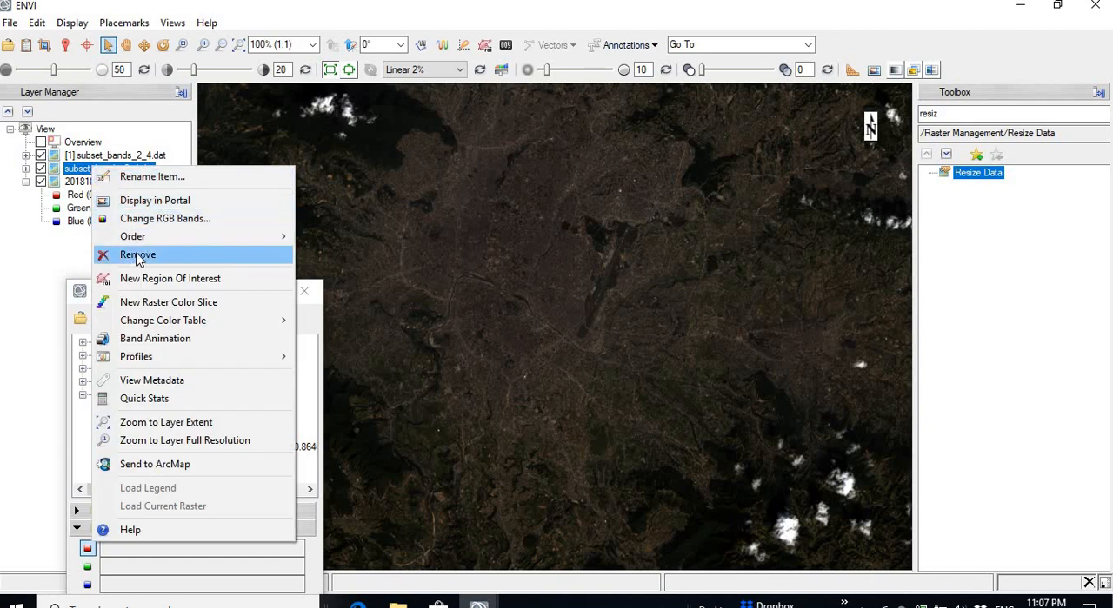
{"action": "left_click", "coordinate": [137, 255]}
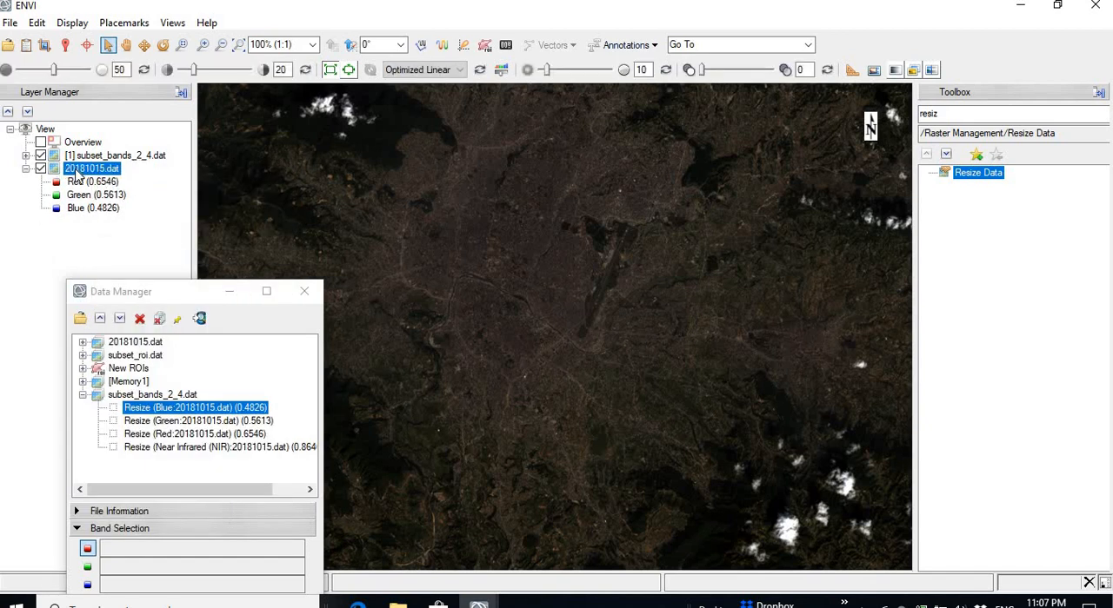
{"action": "right_click", "coordinate": [80, 172]}
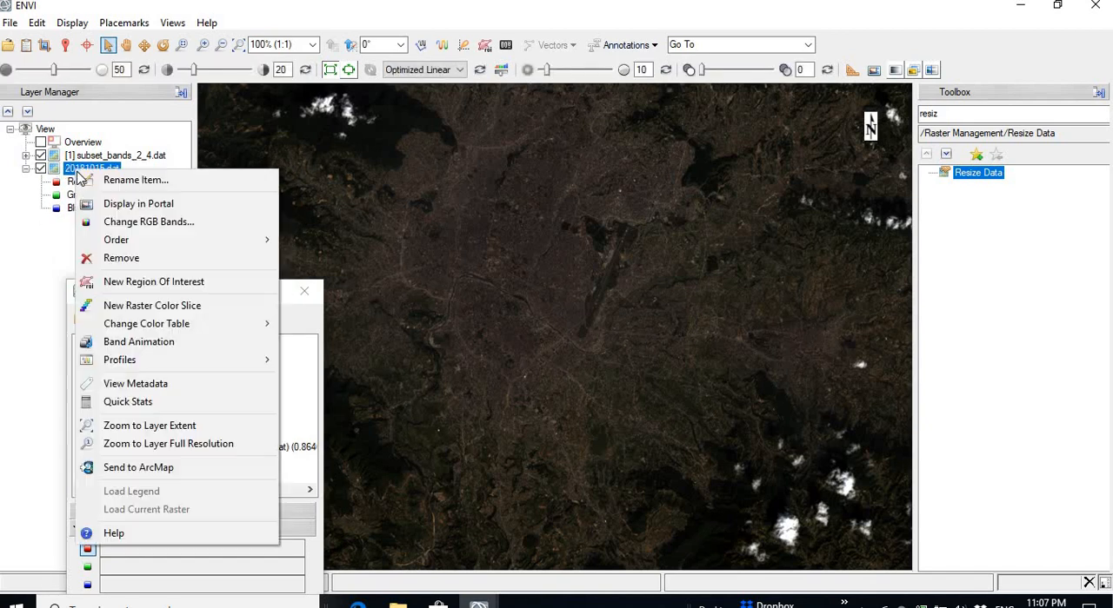
{"action": "left_click", "coordinate": [121, 259]}
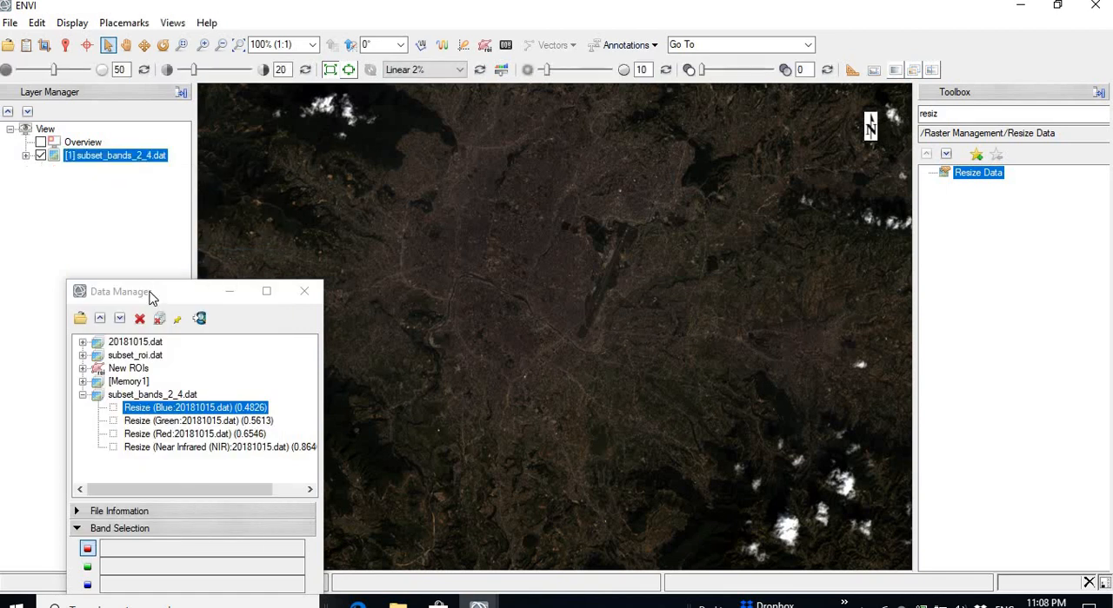
Step: Apply a Linear 5% stretch to the displayed subset_bands_2_4.dat composite
{"action": "left_click_drag", "start_coordinate": [150, 298], "coordinate": [99, 233]}
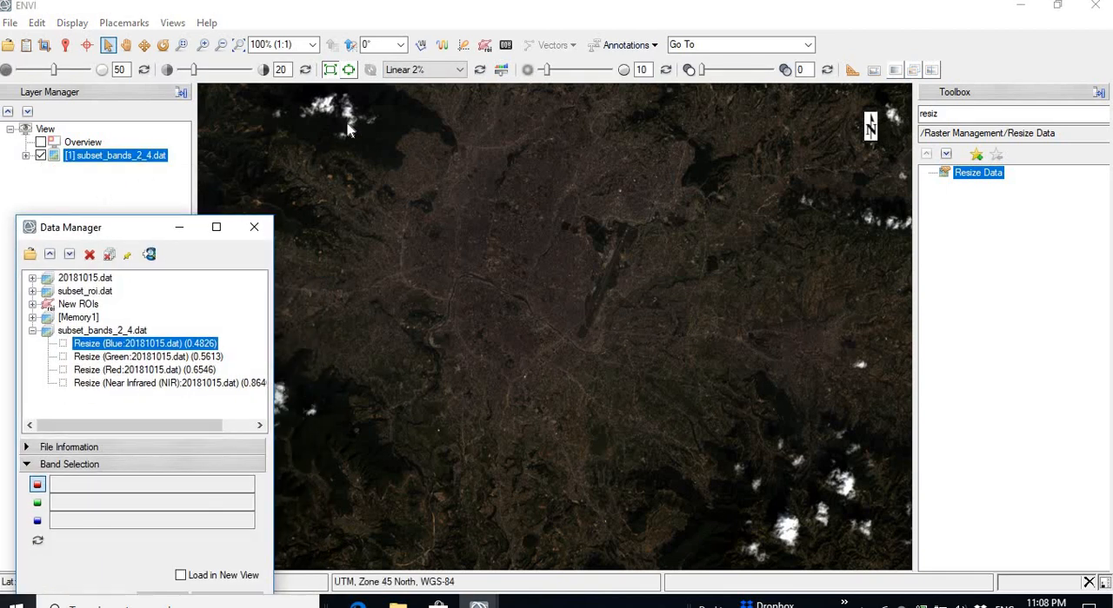
{"action": "left_click", "coordinate": [460, 70]}
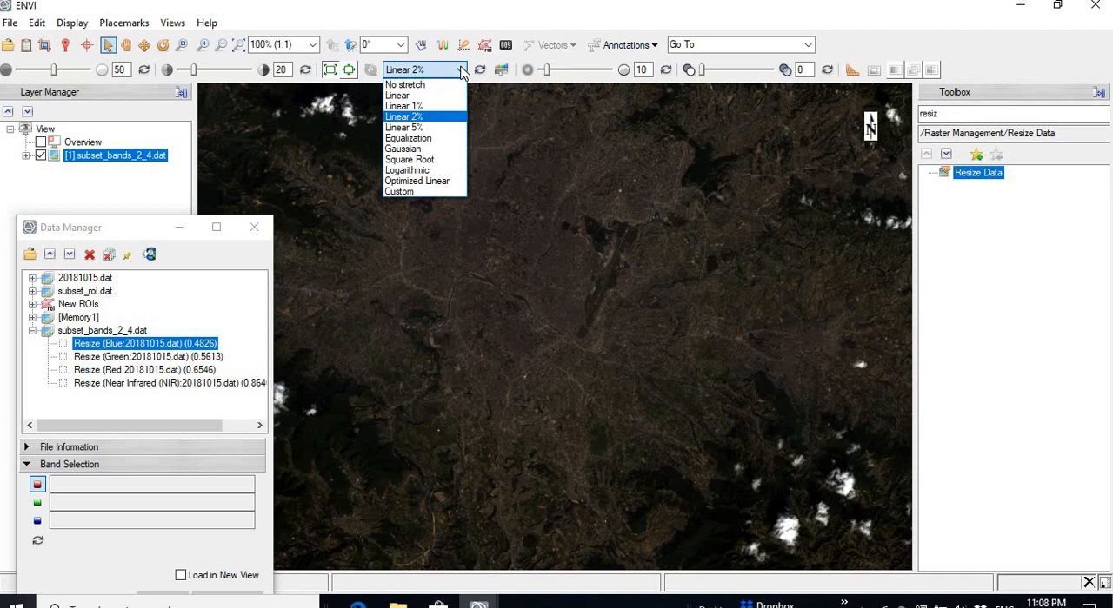
{"action": "left_click", "coordinate": [420, 128]}
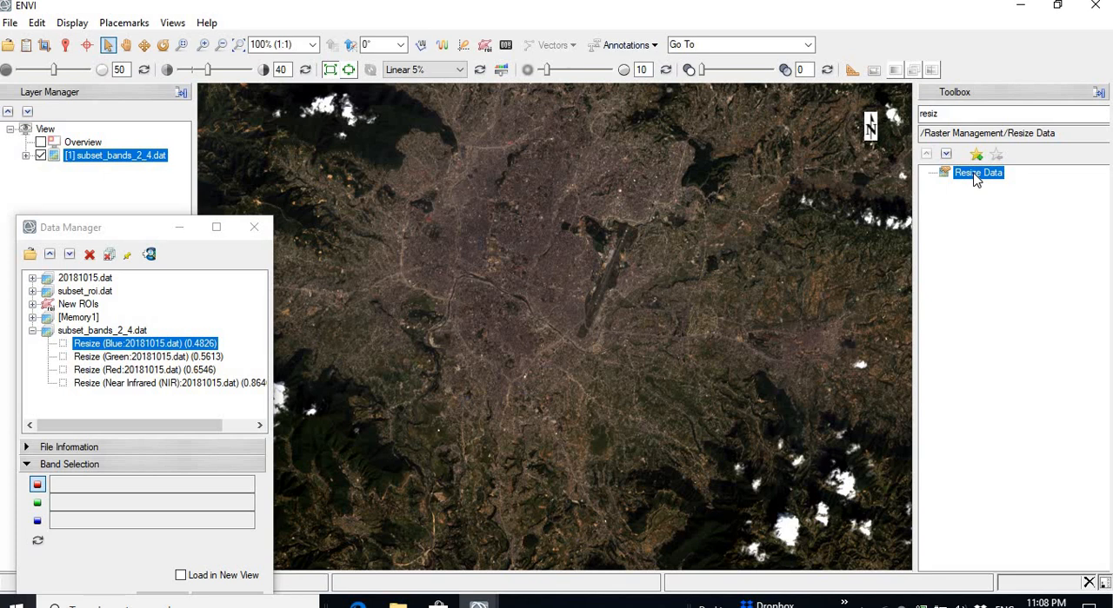
Step: Start Resize Data again and select subset_bands_2_4.dat as the input file
{"action": "double_click", "coordinate": [954, 114]}
{"action": "left_click", "coordinate": [953, 115]}
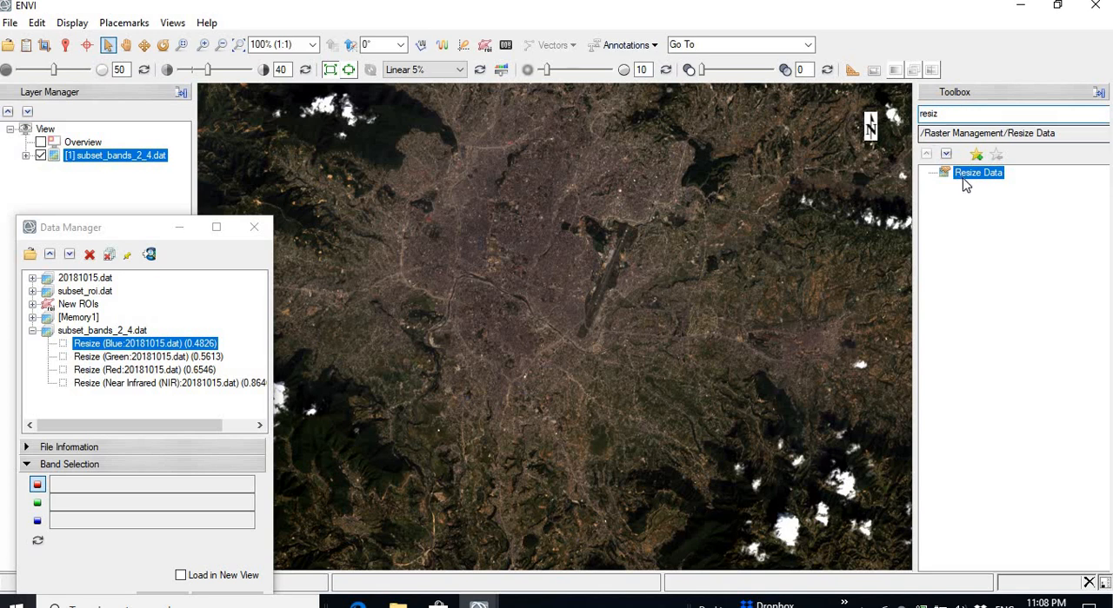
{"action": "double_click", "coordinate": [965, 177]}
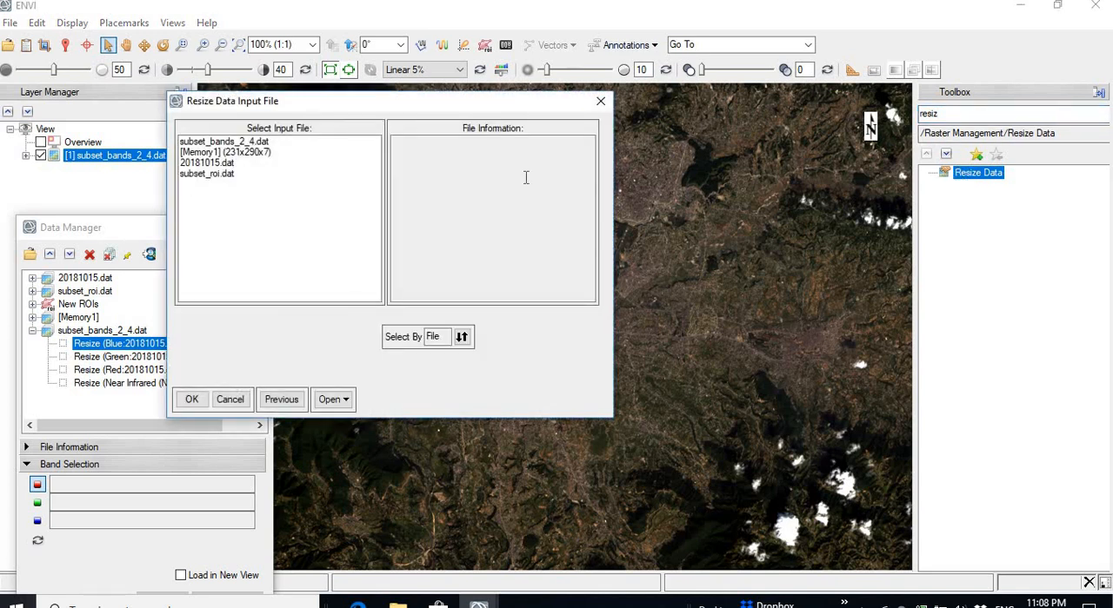
{"action": "left_click", "coordinate": [214, 144]}
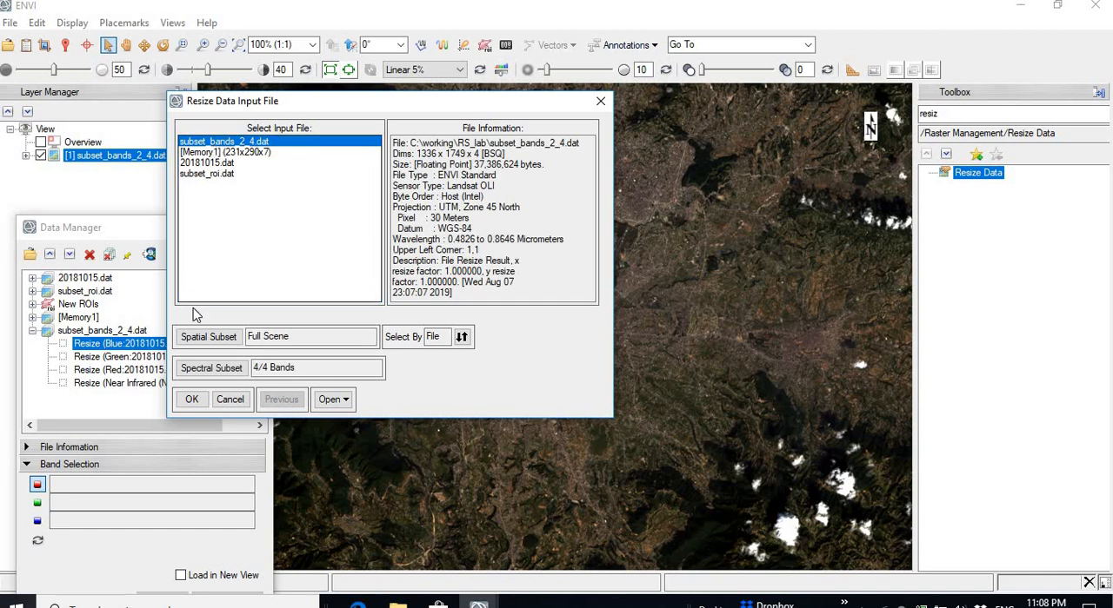
Step: Limit the spatial subset to samples 500 to 1336 and lines 1000 to 1749, and accept the input selection
{"action": "left_click", "coordinate": [213, 337]}
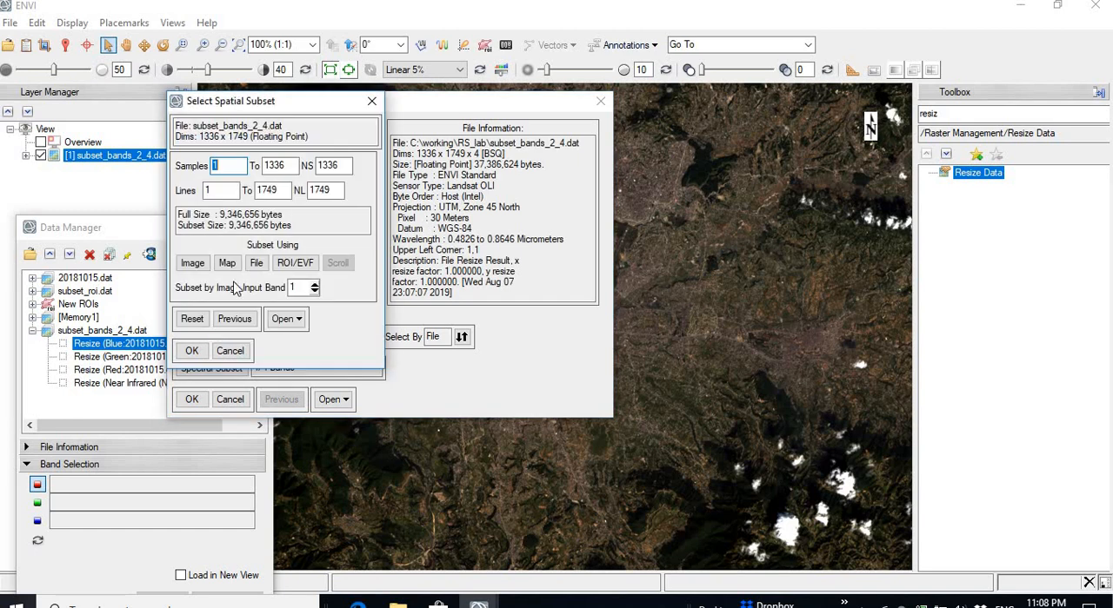
{"action": "left_click", "coordinate": [222, 165]}
{"action": "left_click", "coordinate": [221, 192]}
{"action": "left_click_drag", "start_coordinate": [236, 166], "coordinate": [197, 166]}
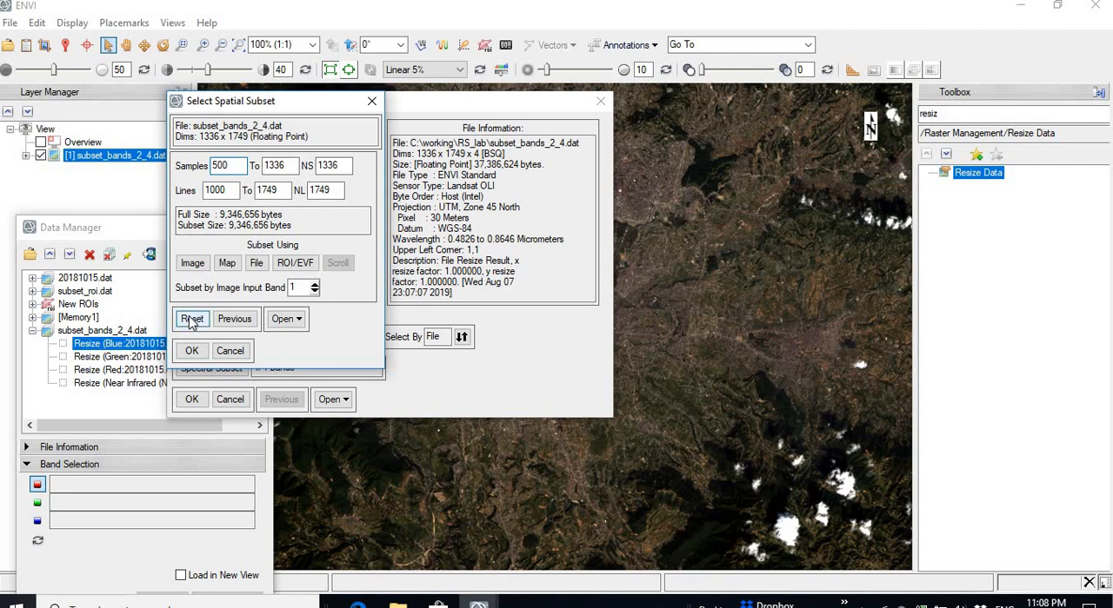
{"action": "left_click", "coordinate": [191, 350]}
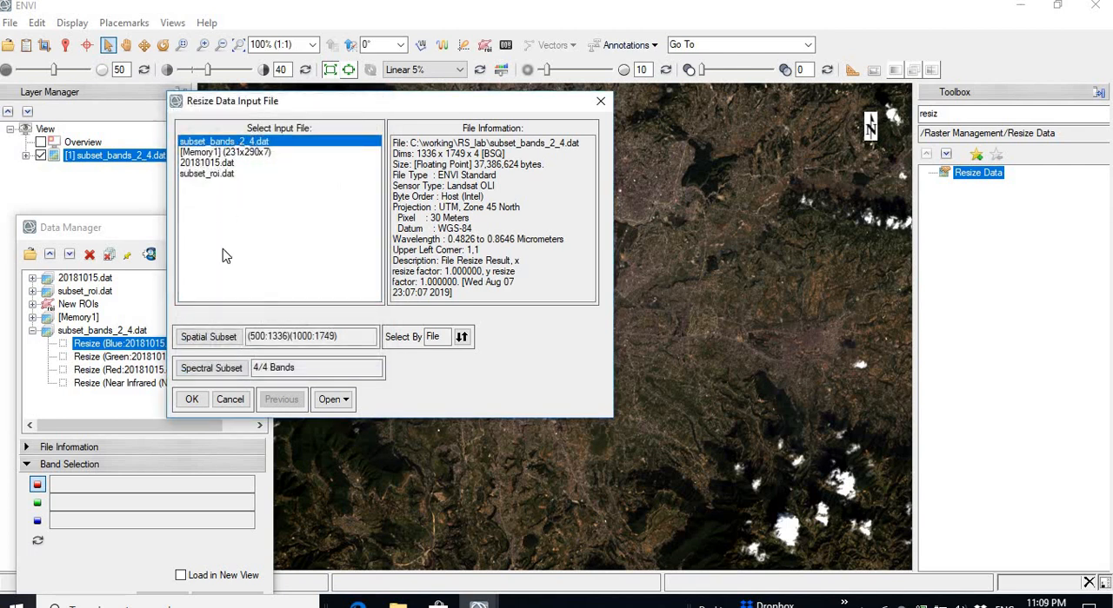
{"action": "left_click", "coordinate": [191, 403]}
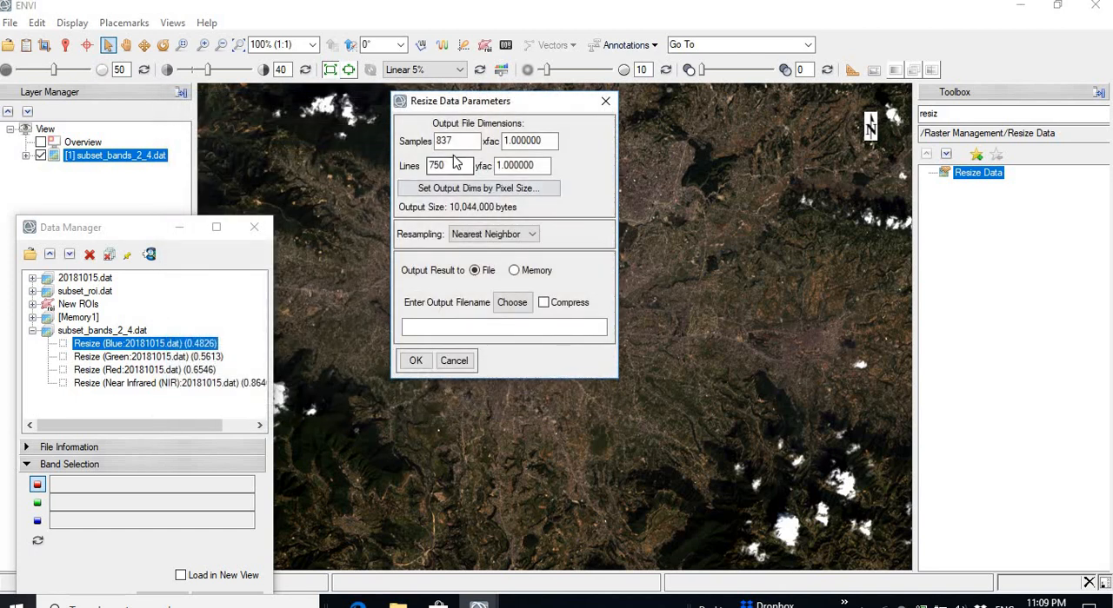
Step: Check the output dimensions, and pick subset_bands_2_4.dat in the RS_lab folder as the base for the output filename
{"action": "left_click", "coordinate": [441, 141]}
{"action": "left_click", "coordinate": [439, 166]}
{"action": "left_click", "coordinate": [511, 302]}
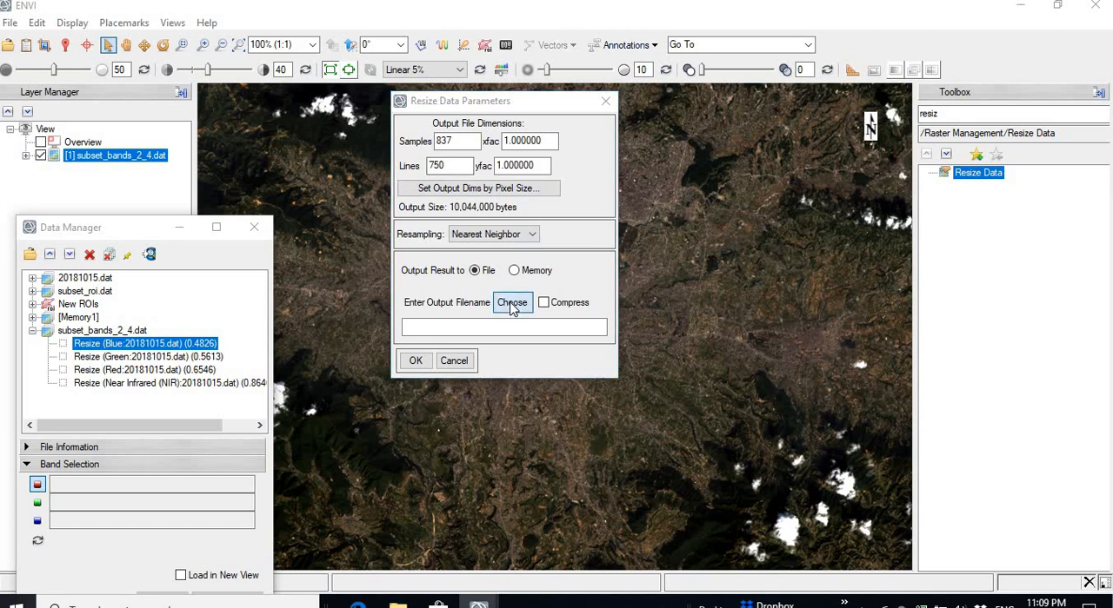
{"action": "left_click_drag", "start_coordinate": [627, 120], "coordinate": [551, 47]}
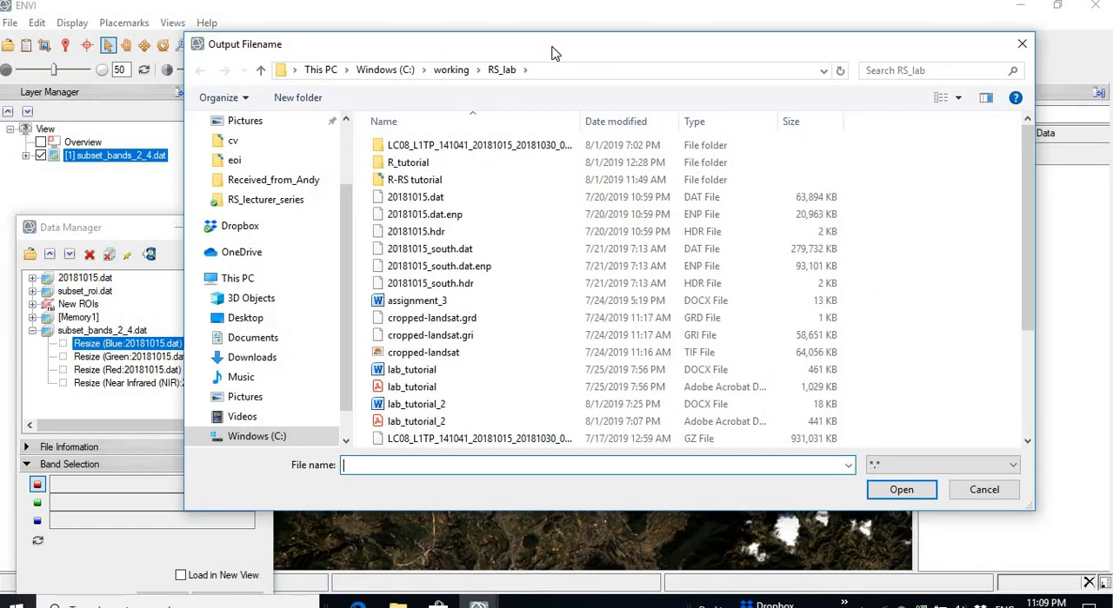
{"action": "left_click", "coordinate": [485, 386]}
{"action": "scroll", "coordinate": [484, 386], "scroll_direction": "down", "scroll_amount": 3}
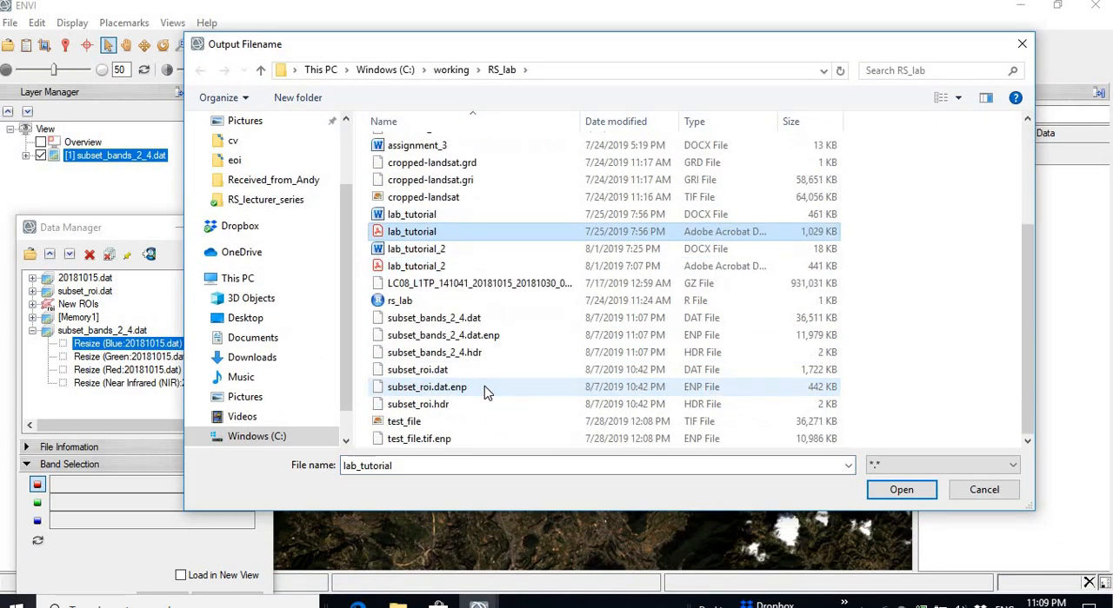
{"action": "left_click", "coordinate": [424, 319]}
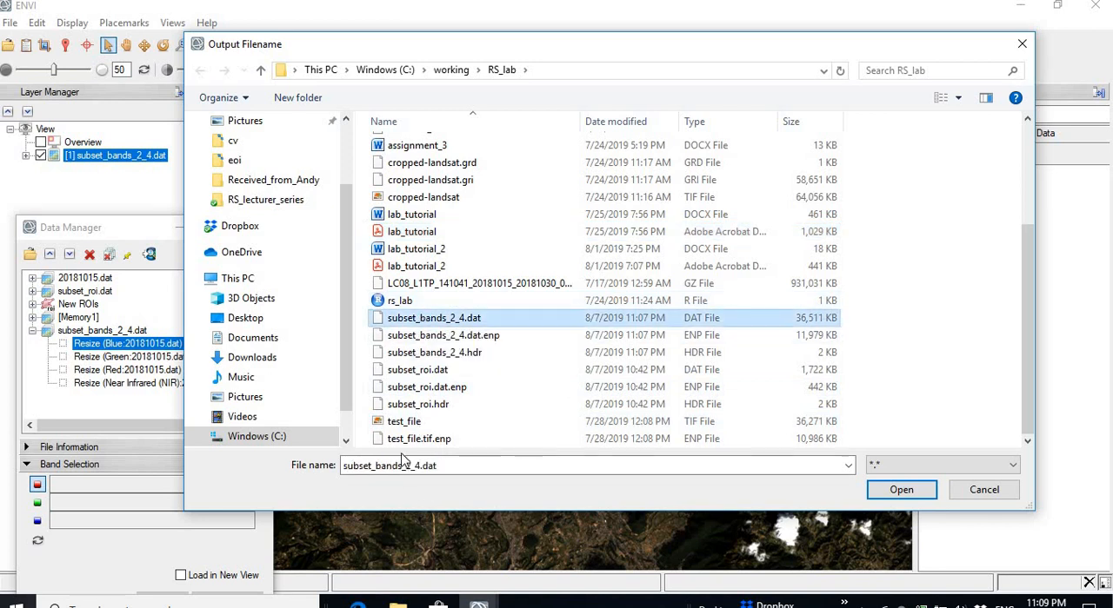
Step: Change the output filename to subset_image_lines_sample.dat and run the resize
{"action": "left_click", "coordinate": [426, 466]}
{"action": "left_click", "coordinate": [429, 466]}
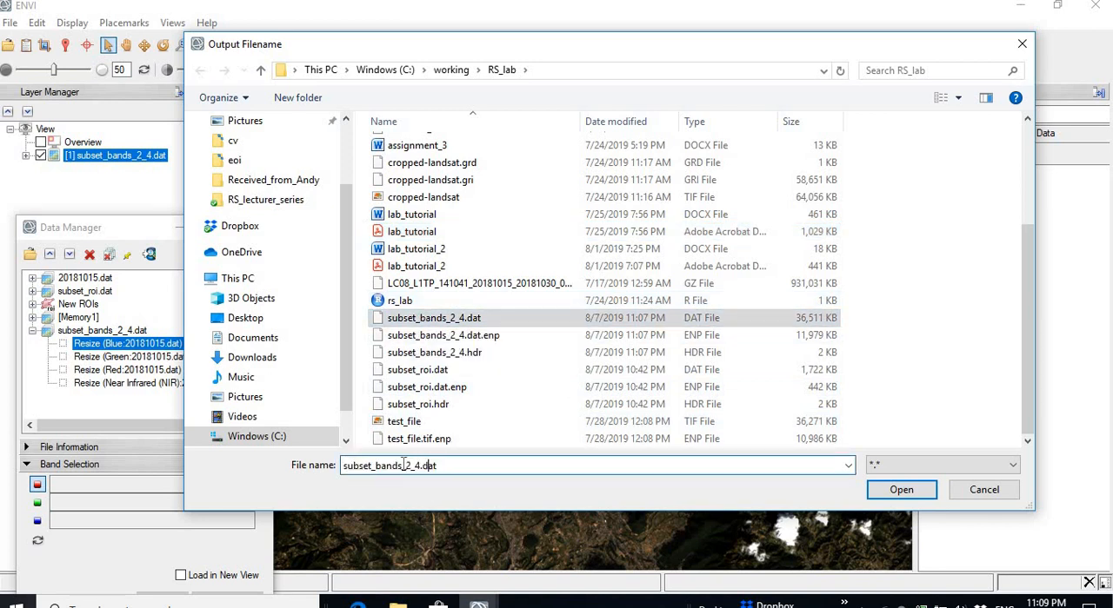
{"action": "left_click_drag", "start_coordinate": [380, 469], "coordinate": [470, 471]}
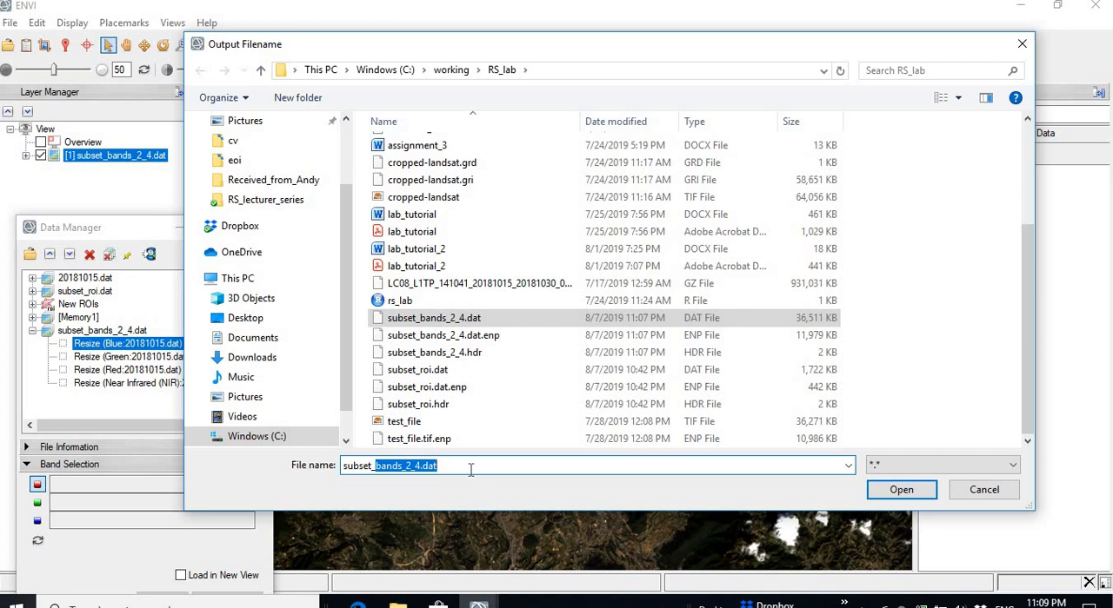
{"action": "type", "text": "_image_line"}
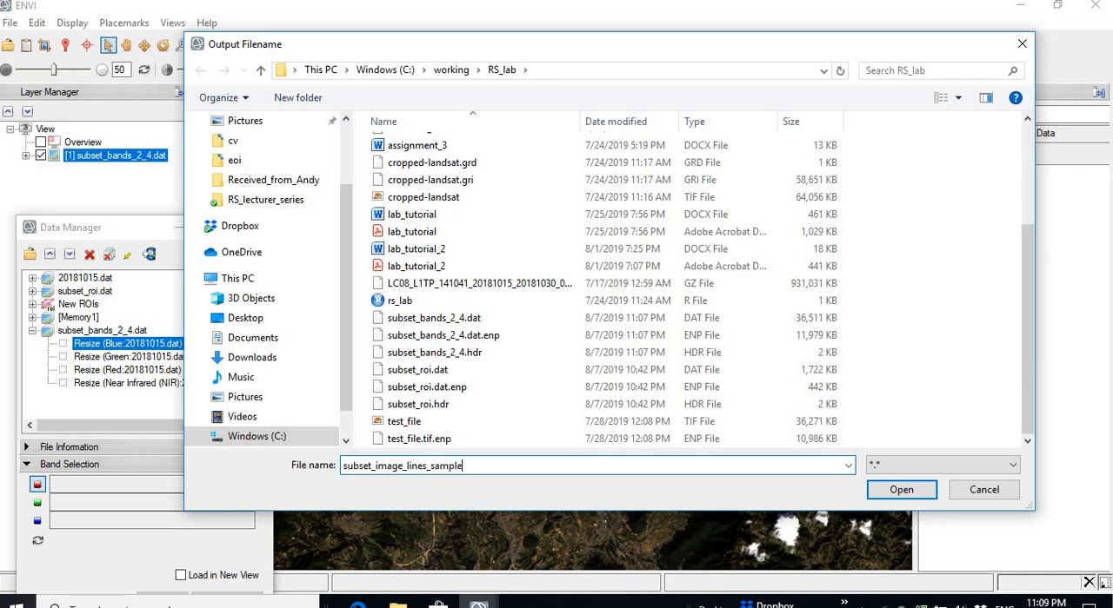
{"action": "left_click", "coordinate": [913, 488]}
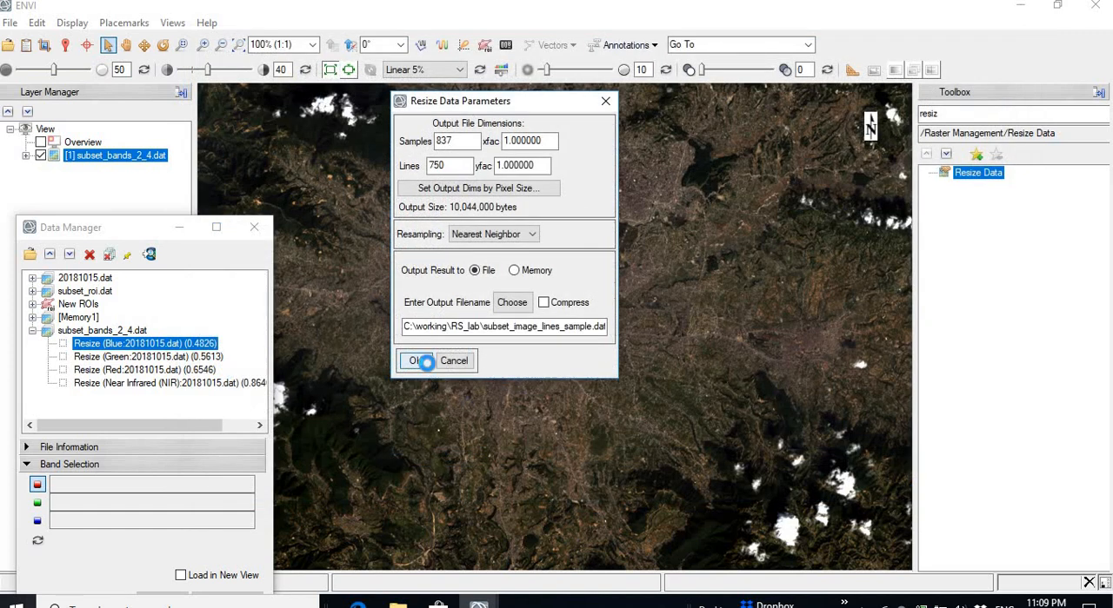
{"action": "left_click", "coordinate": [415, 361]}
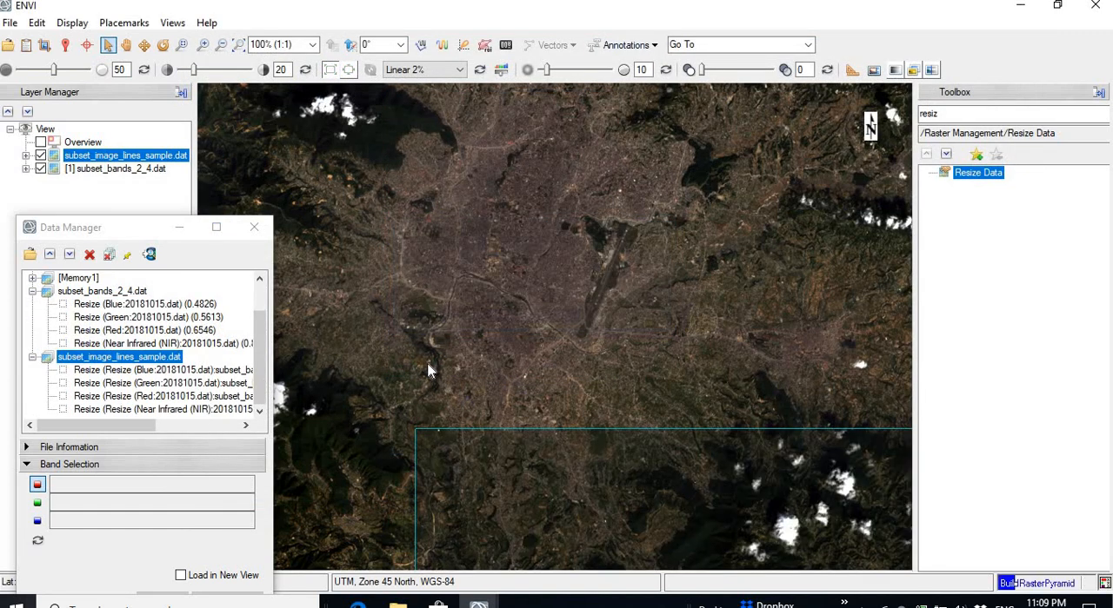
Step: Hide the subset_bands_2_4.dat layer and examine the extent of subset_image_lines_sample.dat on its own
{"action": "left_click", "coordinate": [126, 45]}
{"action": "left_click_drag", "start_coordinate": [487, 330], "coordinate": [324, 151]}
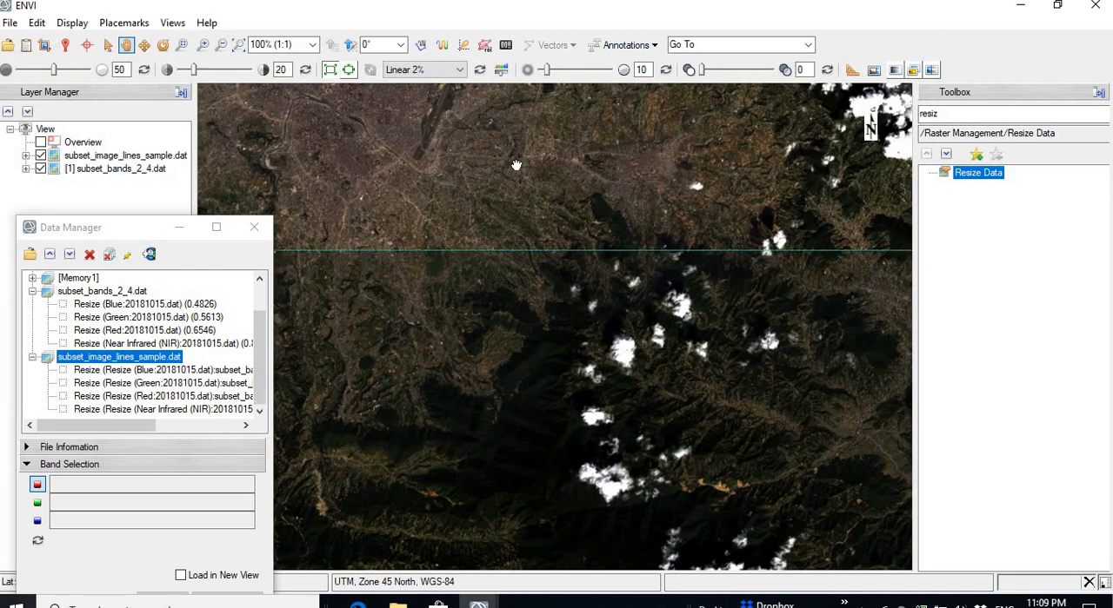
{"action": "left_click", "coordinate": [39, 169]}
{"action": "left_click", "coordinate": [39, 168]}
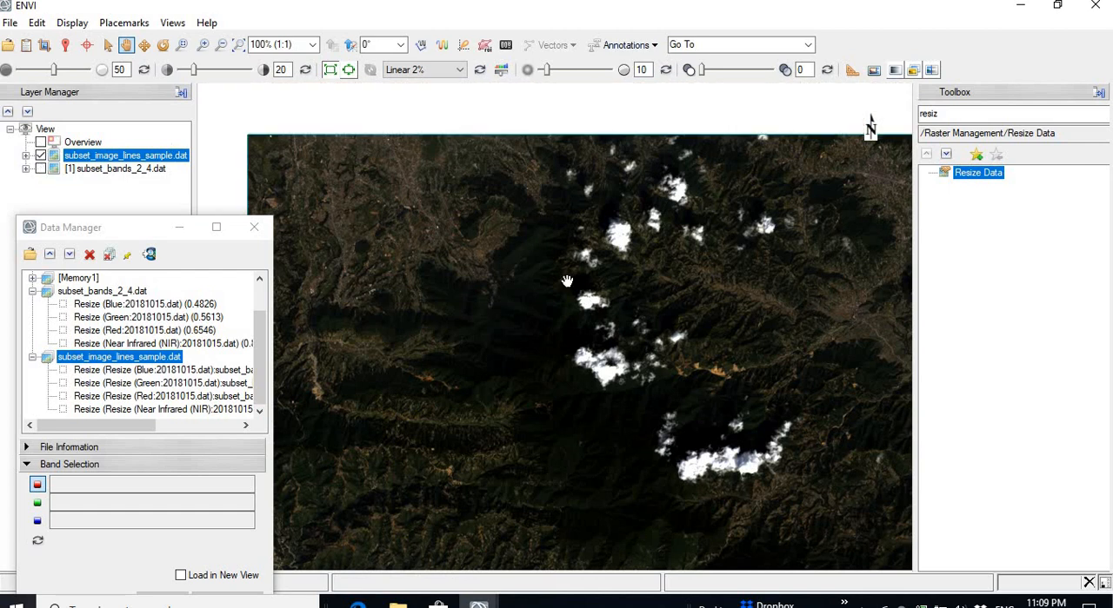
{"action": "left_click_drag", "start_coordinate": [632, 312], "coordinate": [580, 261]}
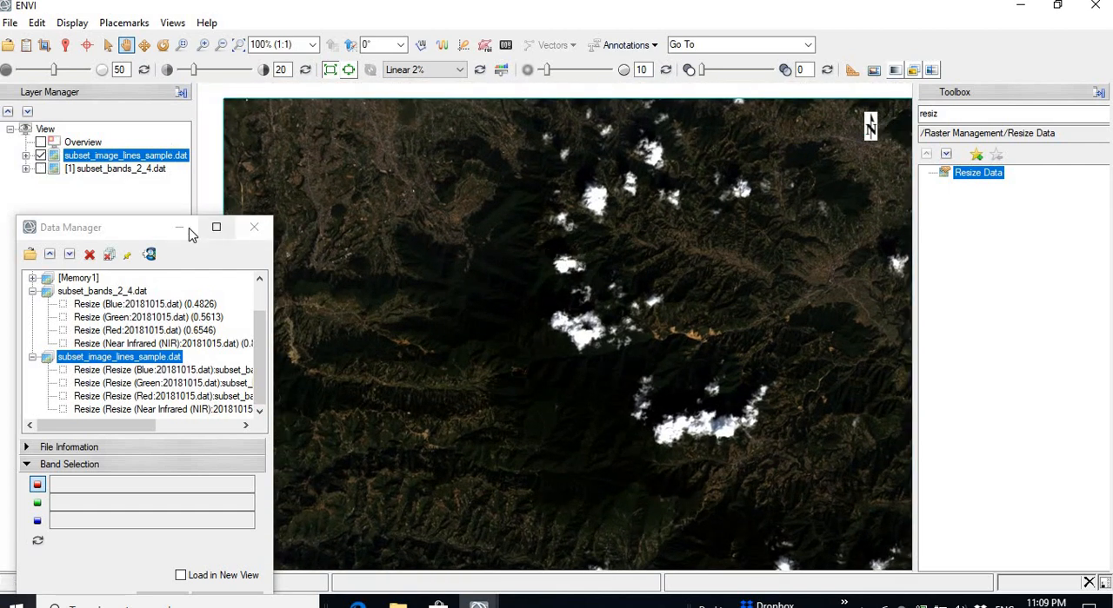
Step: Zoom out to 51.2% and show the subset_bands_2_4.dat layer again to compare it with the spatial subset
{"action": "left_click_drag", "start_coordinate": [134, 229], "coordinate": [79, 231]}
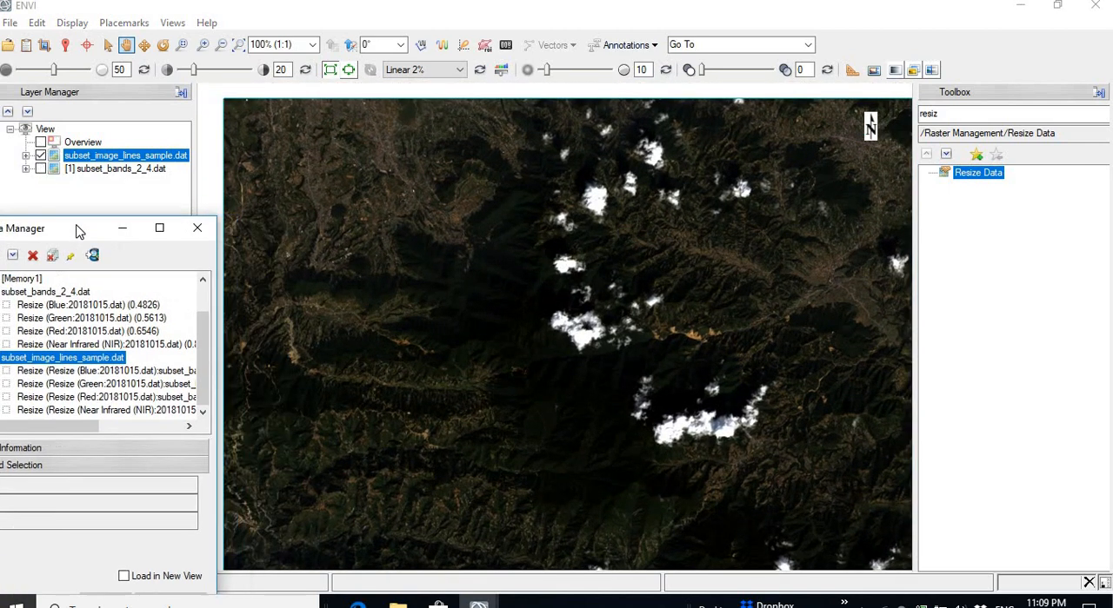
{"action": "left_click", "coordinate": [221, 47]}
{"action": "left_click", "coordinate": [221, 51]}
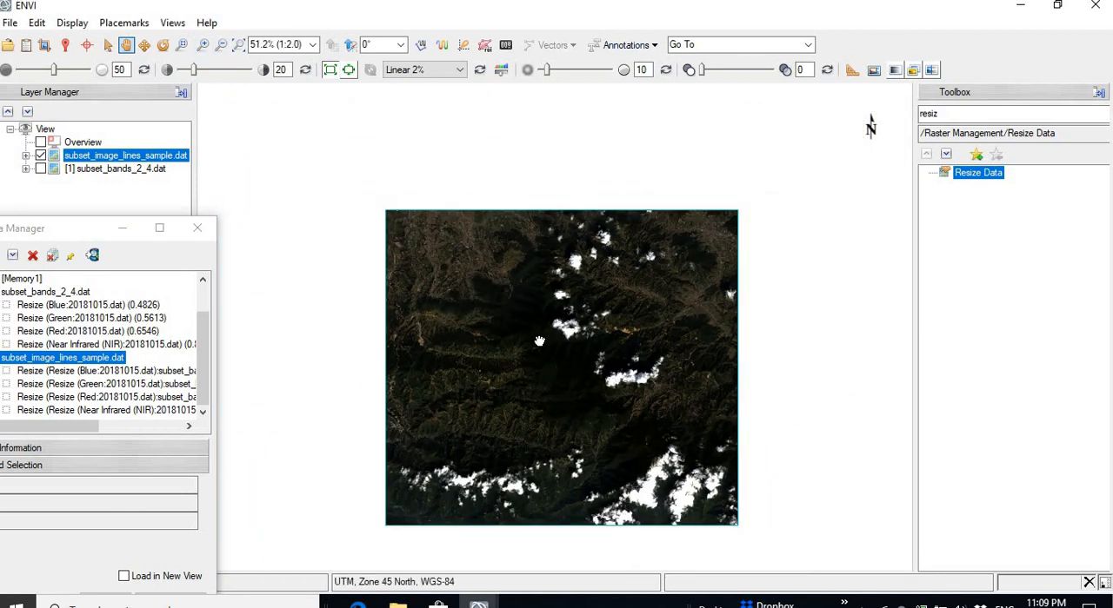
{"action": "left_click", "coordinate": [41, 168]}
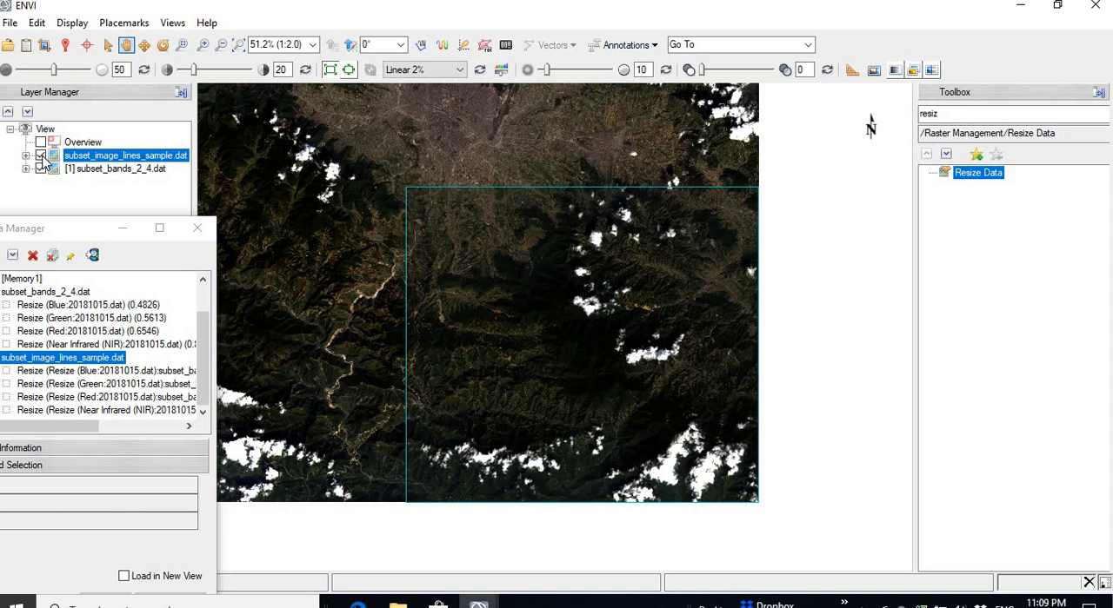
Step: Remove the subset_image_lines_sample.dat layer from the view and display only the subset_bands_2_4.dat layer
{"action": "left_click", "coordinate": [41, 155]}
{"action": "left_click", "coordinate": [41, 156]}
{"action": "left_click", "coordinate": [40, 168]}
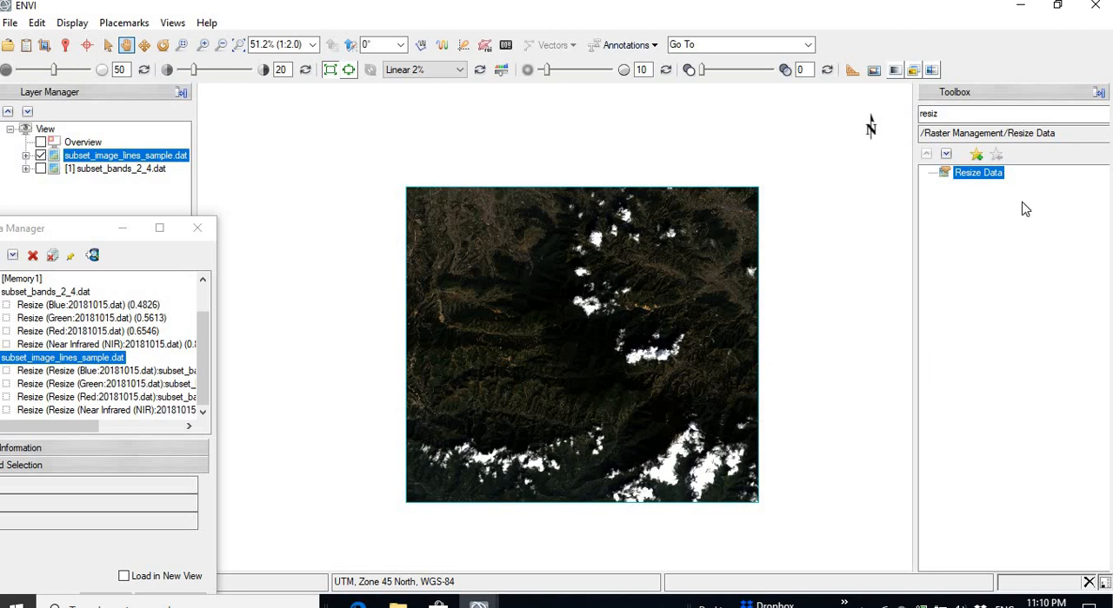
{"action": "right_click", "coordinate": [90, 159]}
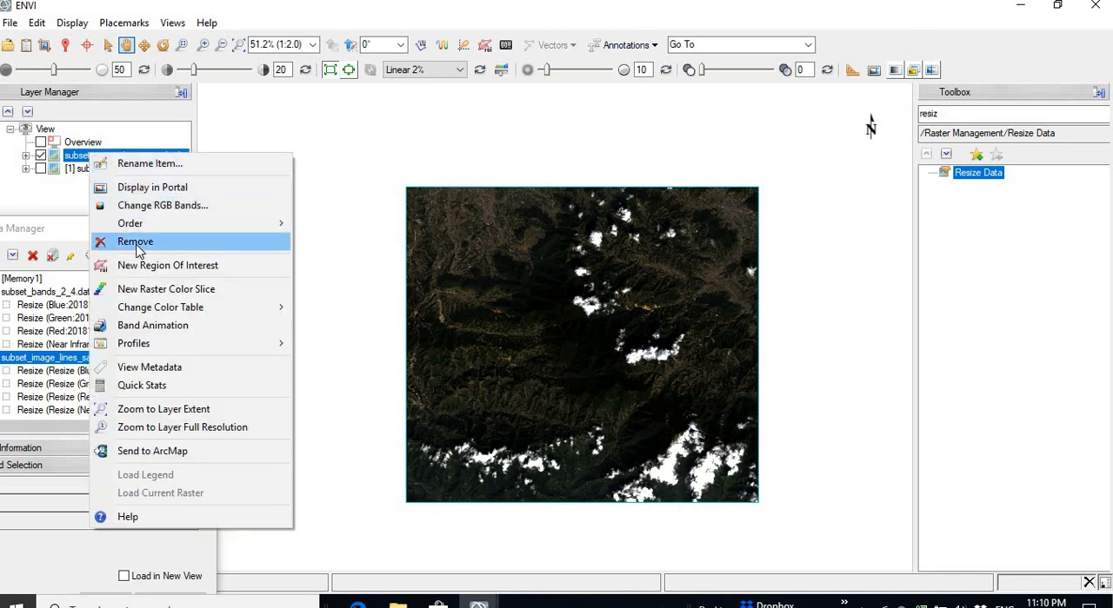
{"action": "left_click", "coordinate": [139, 242]}
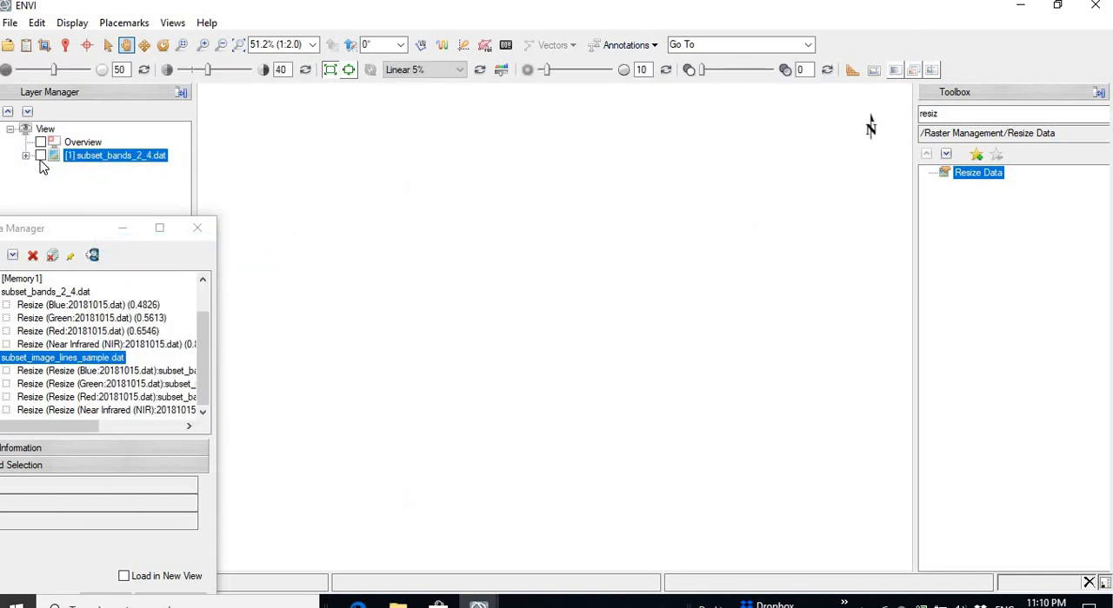
{"action": "left_click", "coordinate": [40, 156]}
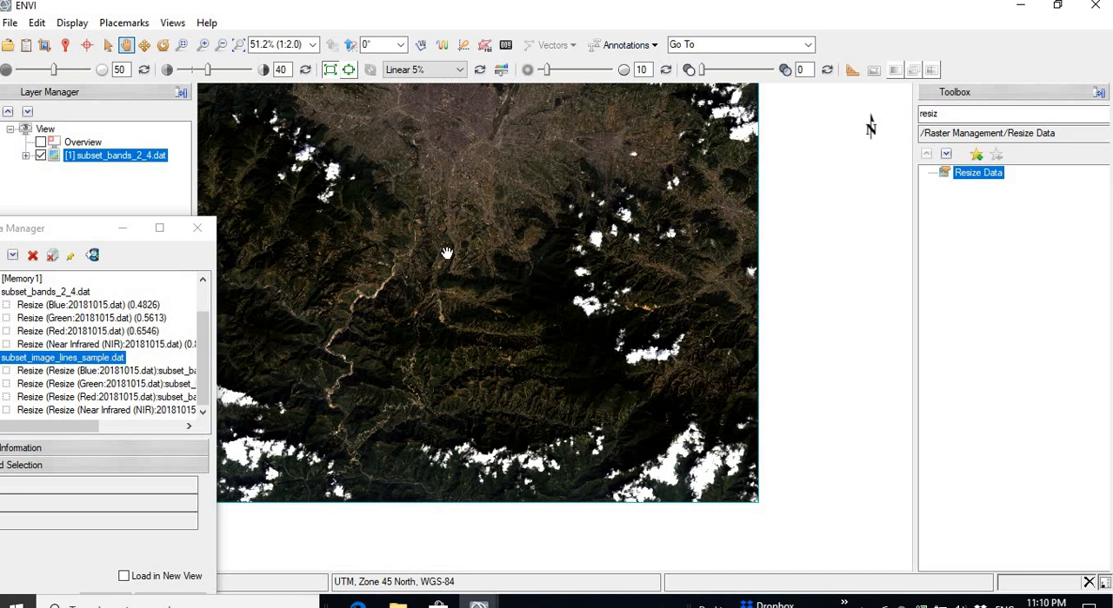
Step: Draw a roughly rectangular polygon region of interest over the urban area in the middle of subset_bands_2_4.dat and accept it
{"action": "left_click_drag", "start_coordinate": [442, 252], "coordinate": [638, 355]}
{"action": "left_click_drag", "start_coordinate": [609, 202], "coordinate": [461, 275]}
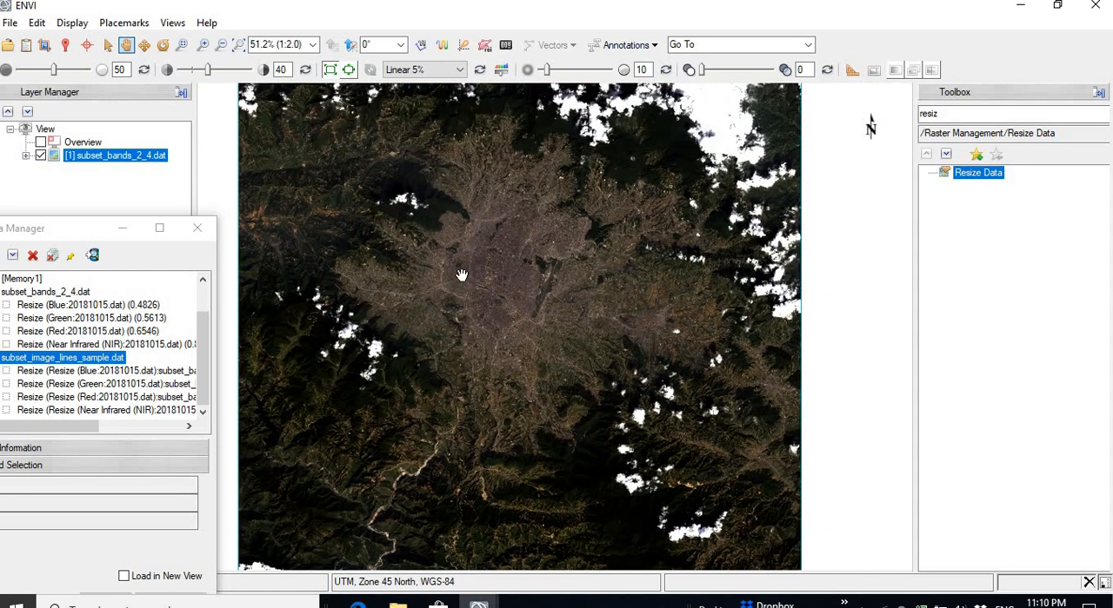
{"action": "left_click", "coordinate": [485, 50]}
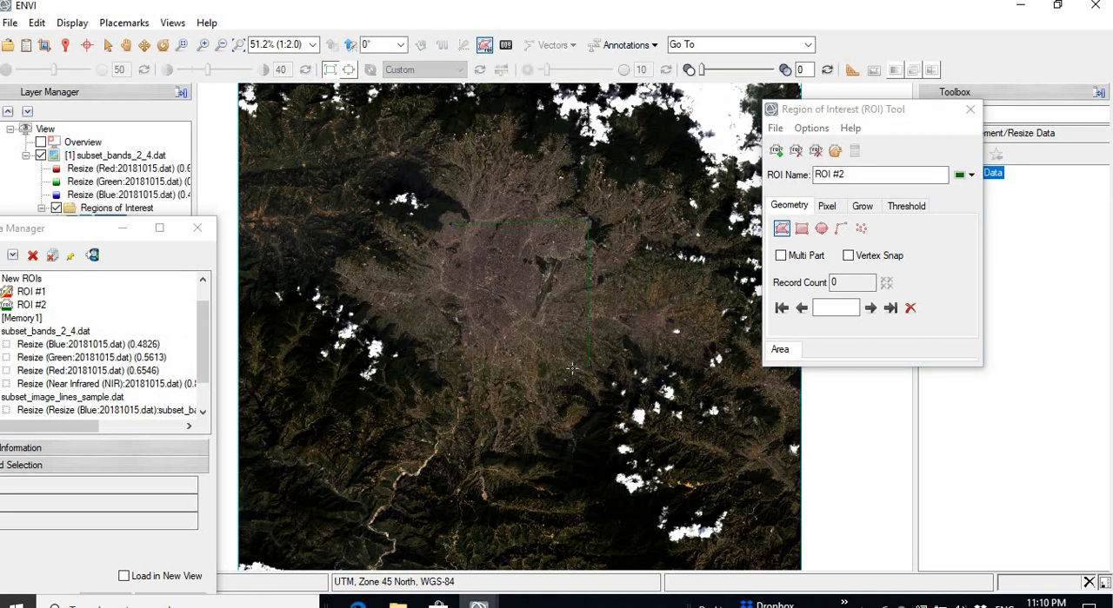
{"action": "right_click", "coordinate": [451, 375]}
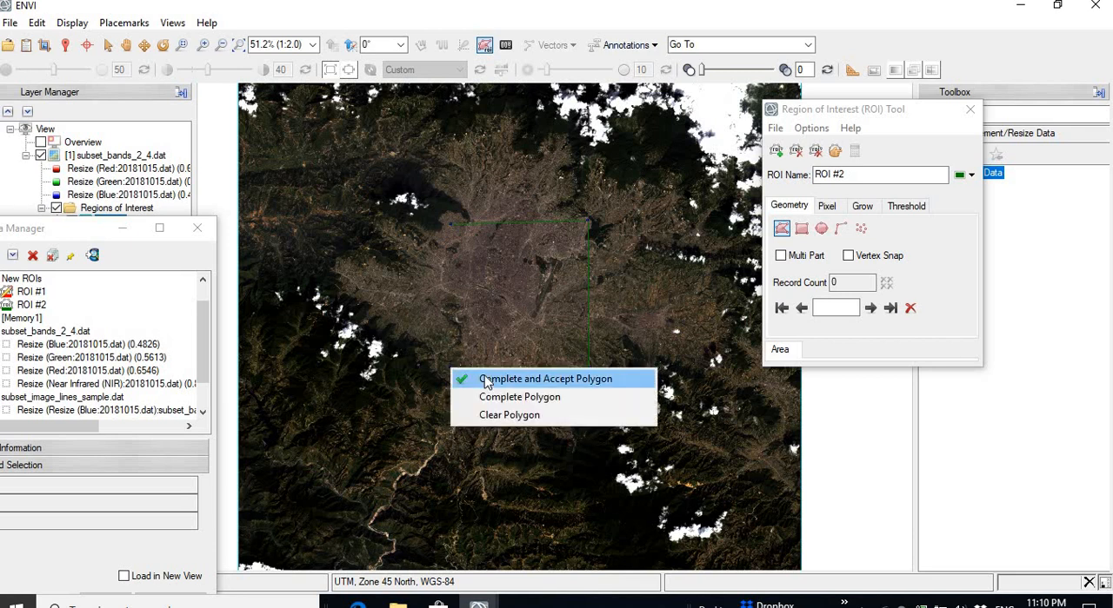
{"action": "left_click", "coordinate": [486, 380]}
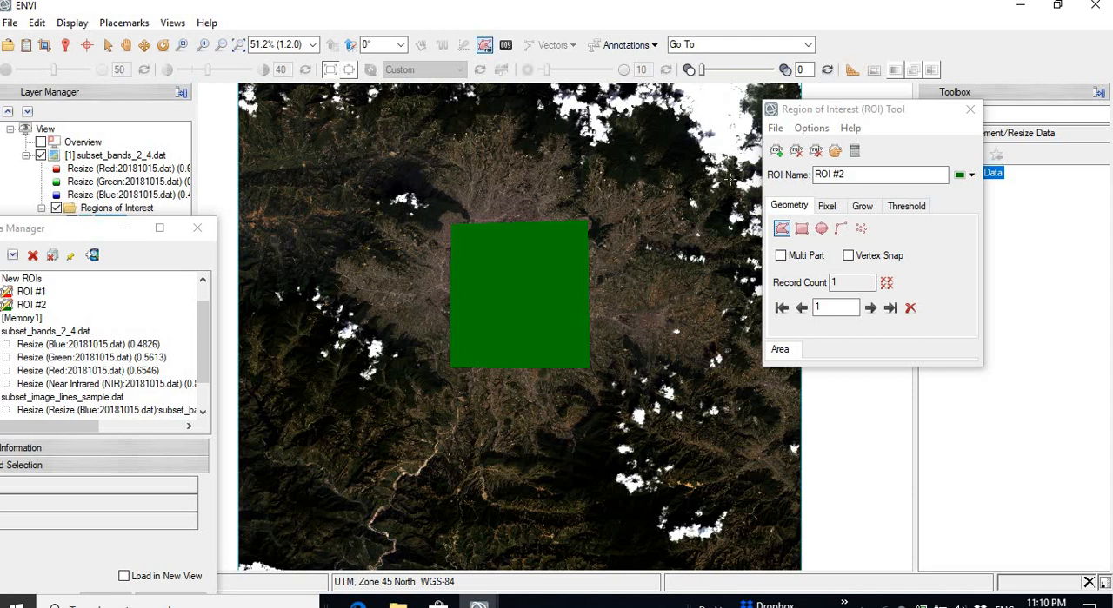
{"action": "left_click", "coordinate": [970, 109]}
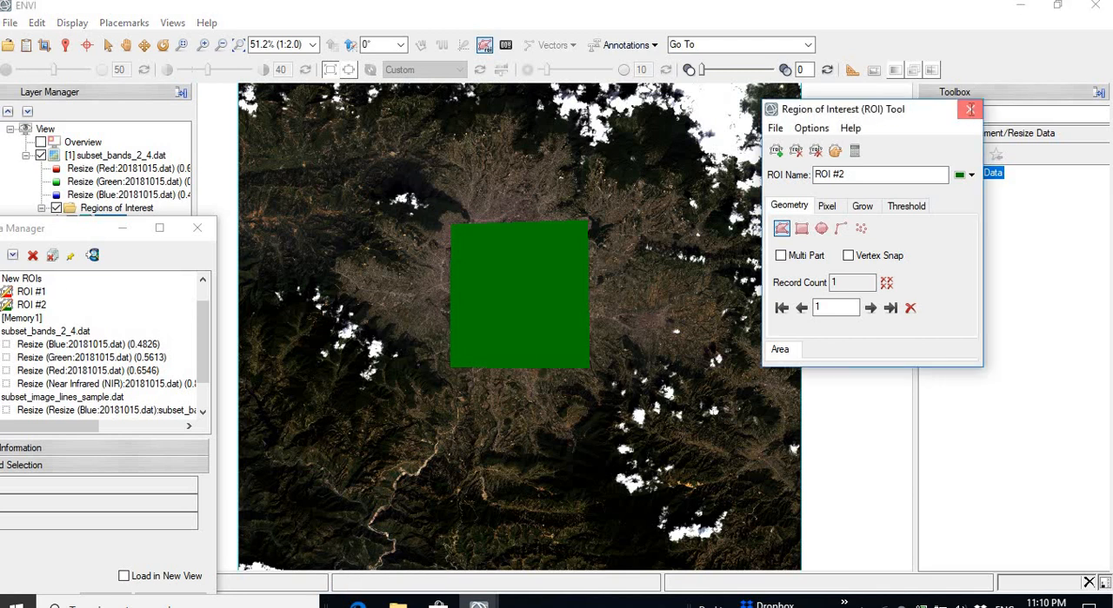
Step: Start Resize Data on 20181015.dat and limit its spatial subset to the extent of ROI #2
{"action": "double_click", "coordinate": [975, 172]}
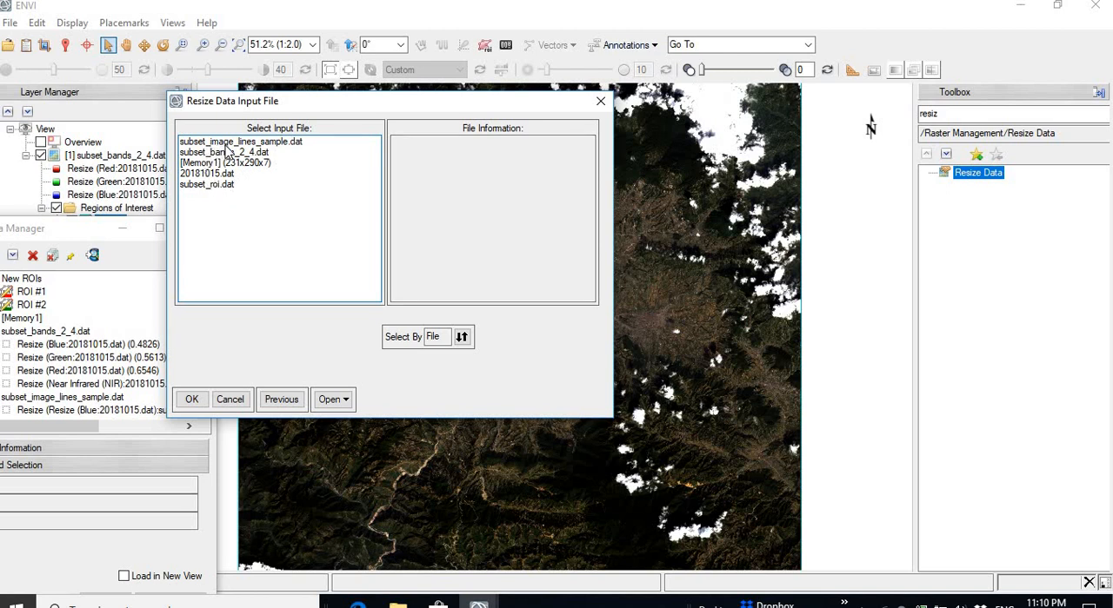
{"action": "left_click", "coordinate": [208, 176]}
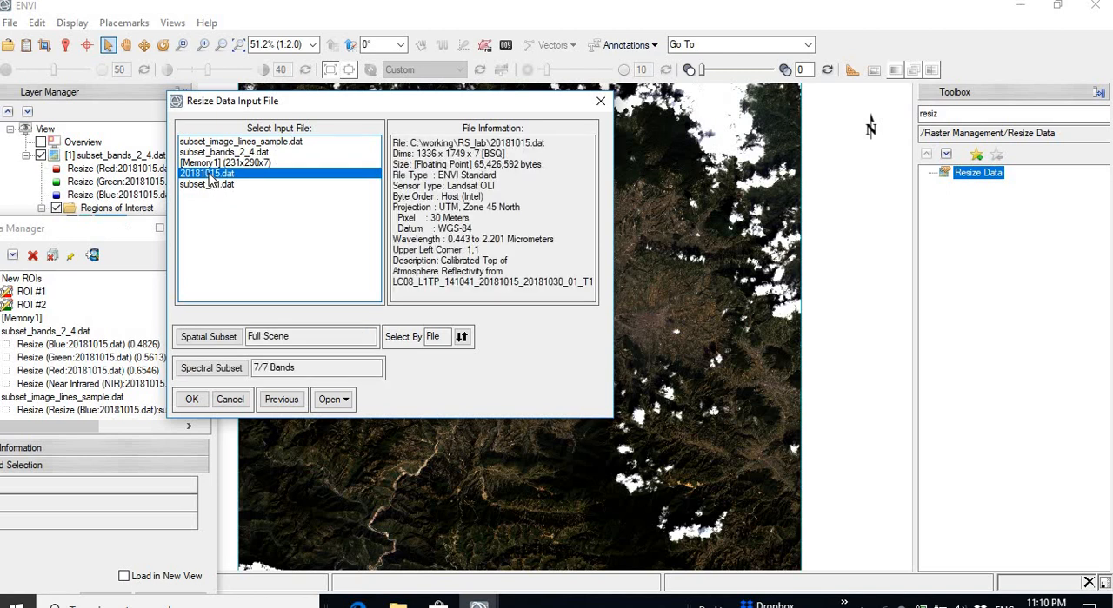
{"action": "left_click", "coordinate": [202, 340]}
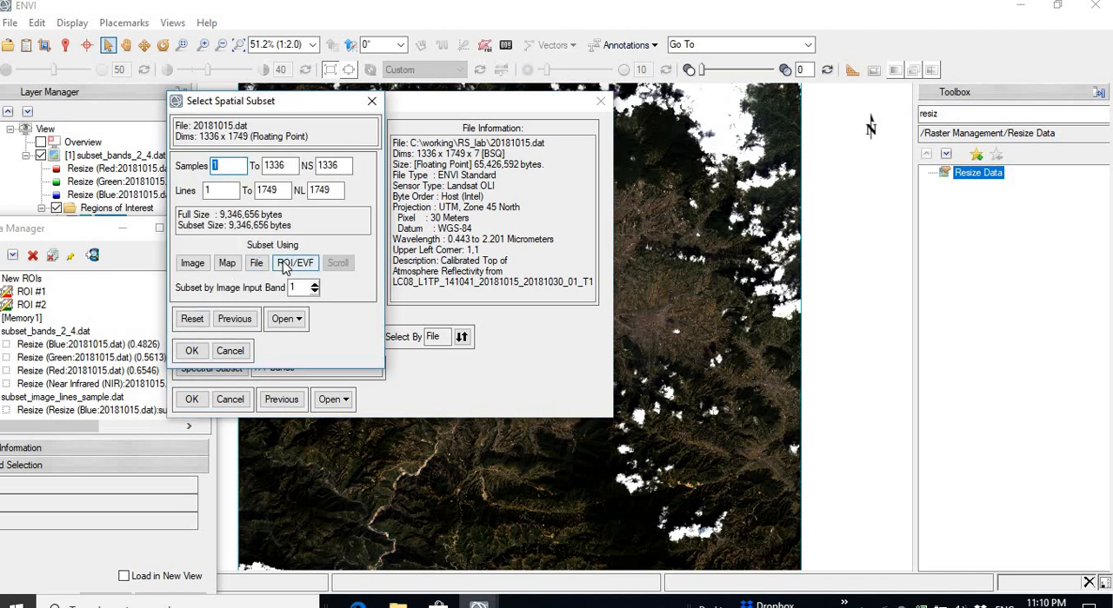
{"action": "left_click", "coordinate": [285, 266]}
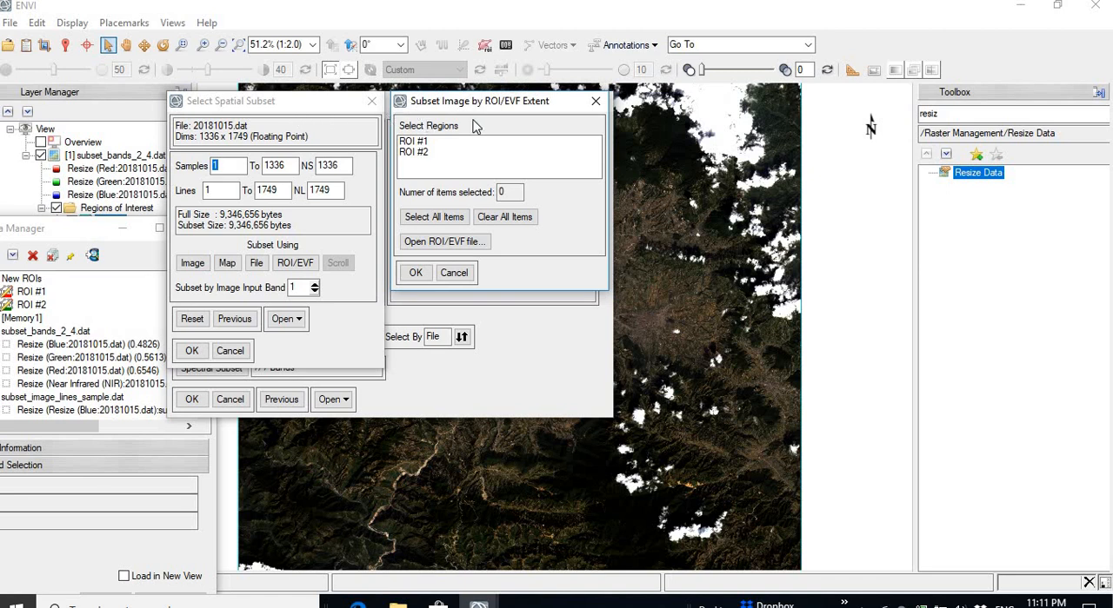
{"action": "left_click_drag", "start_coordinate": [487, 111], "coordinate": [776, 137]}
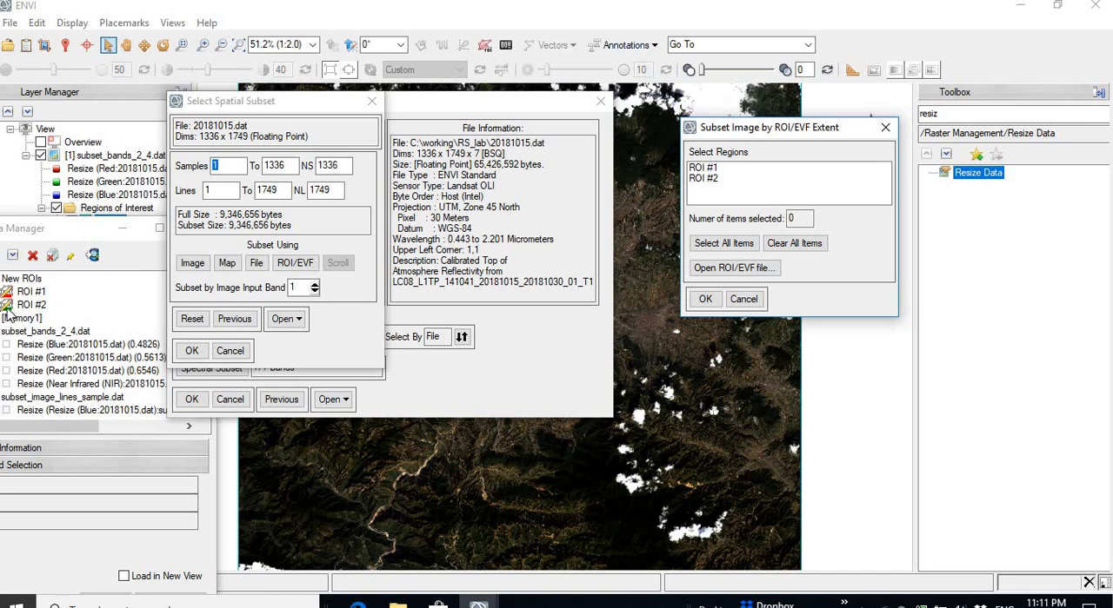
{"action": "left_click", "coordinate": [704, 179]}
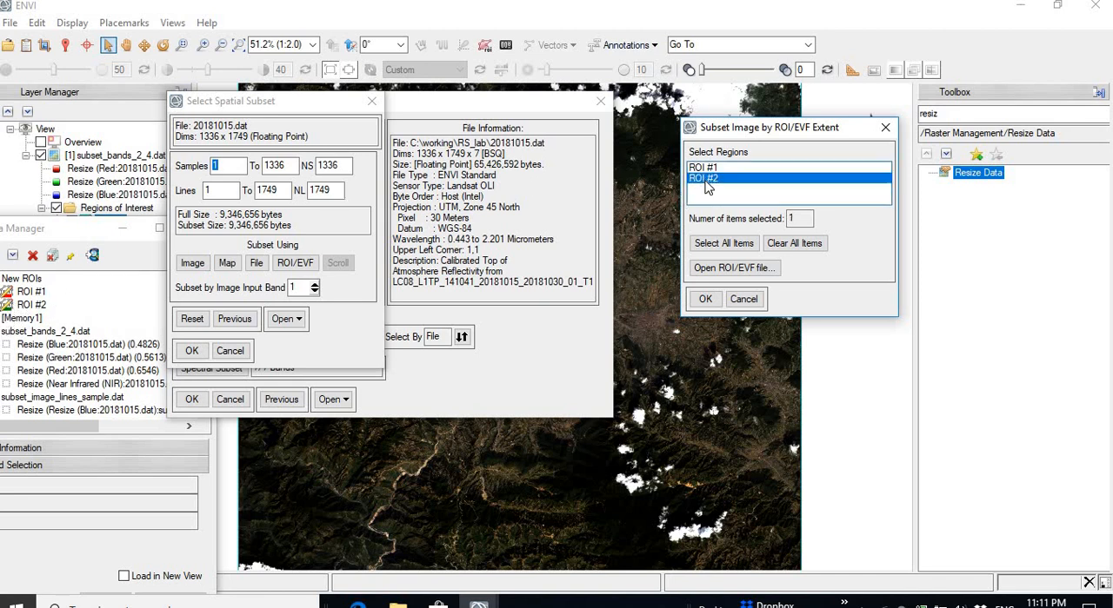
{"action": "left_click", "coordinate": [705, 299]}
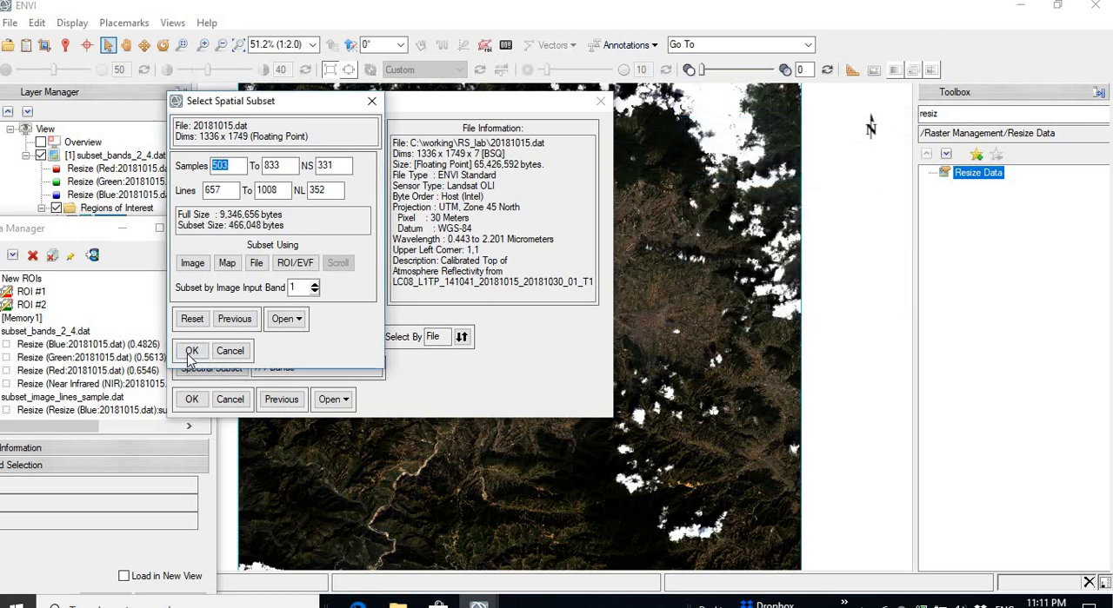
{"action": "left_click", "coordinate": [190, 351]}
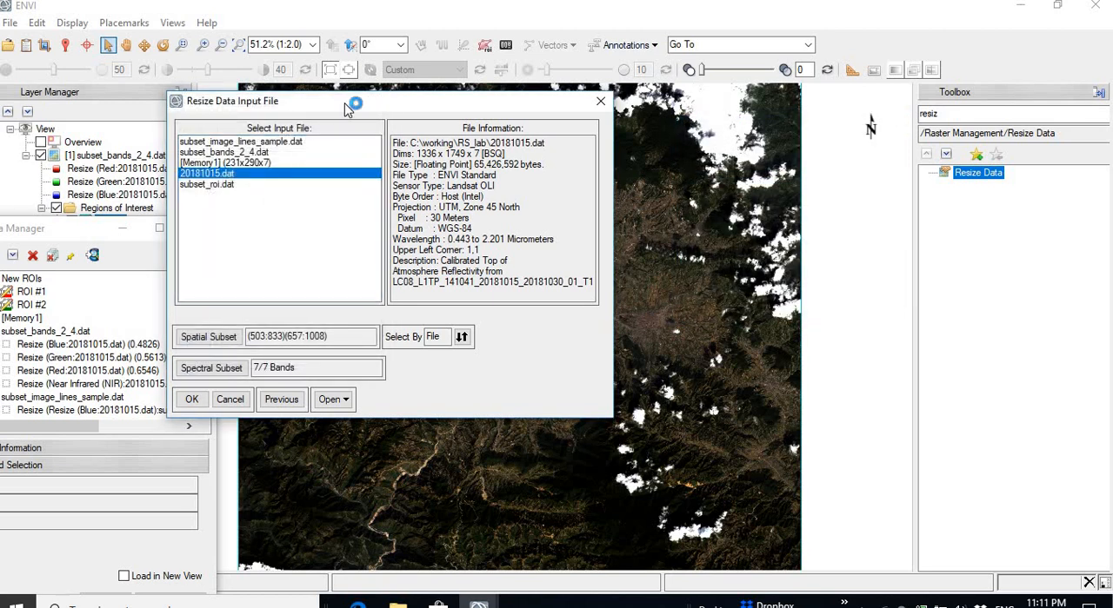
Step: Accept the input file with all seven bands and run the resize to subset_roi1.dat in the RS_lab folder
{"action": "left_click_drag", "start_coordinate": [348, 106], "coordinate": [754, 161]}
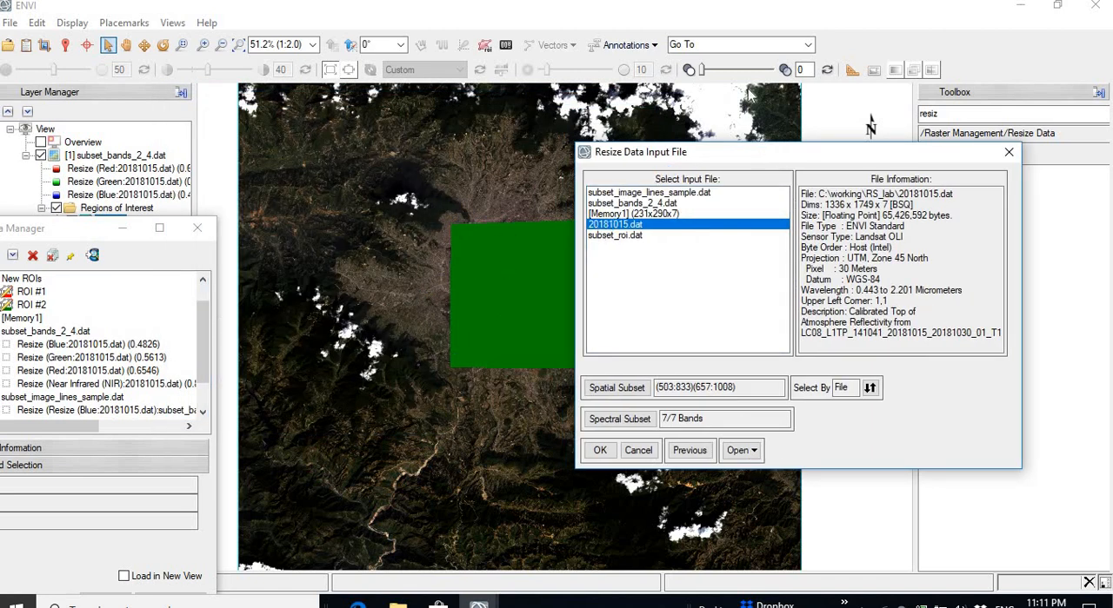
{"action": "left_click_drag", "start_coordinate": [762, 144], "coordinate": [748, 70]}
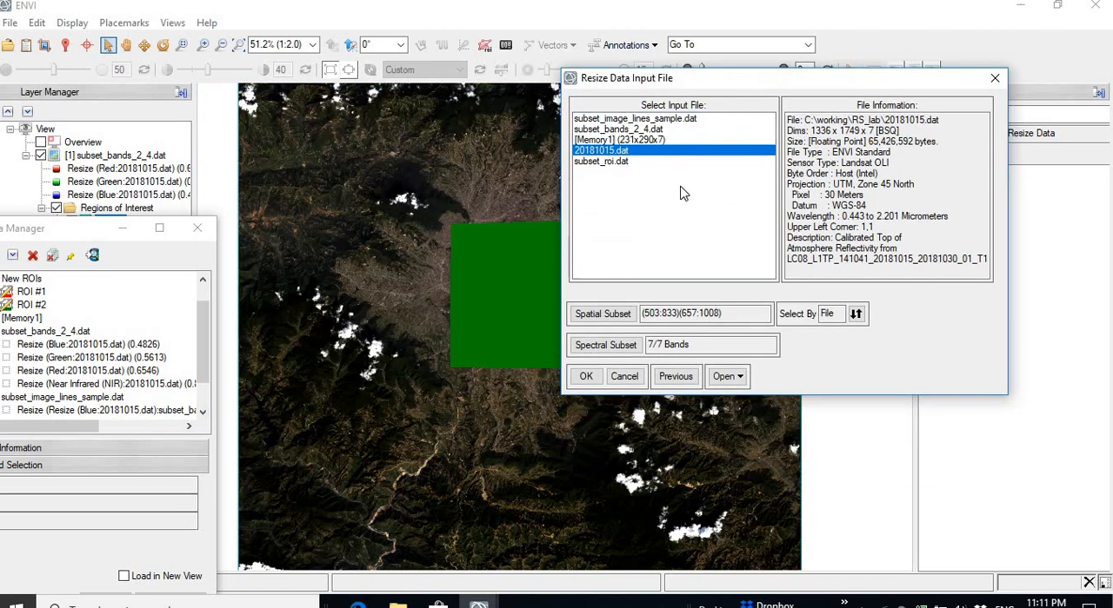
{"action": "left_click", "coordinate": [585, 377]}
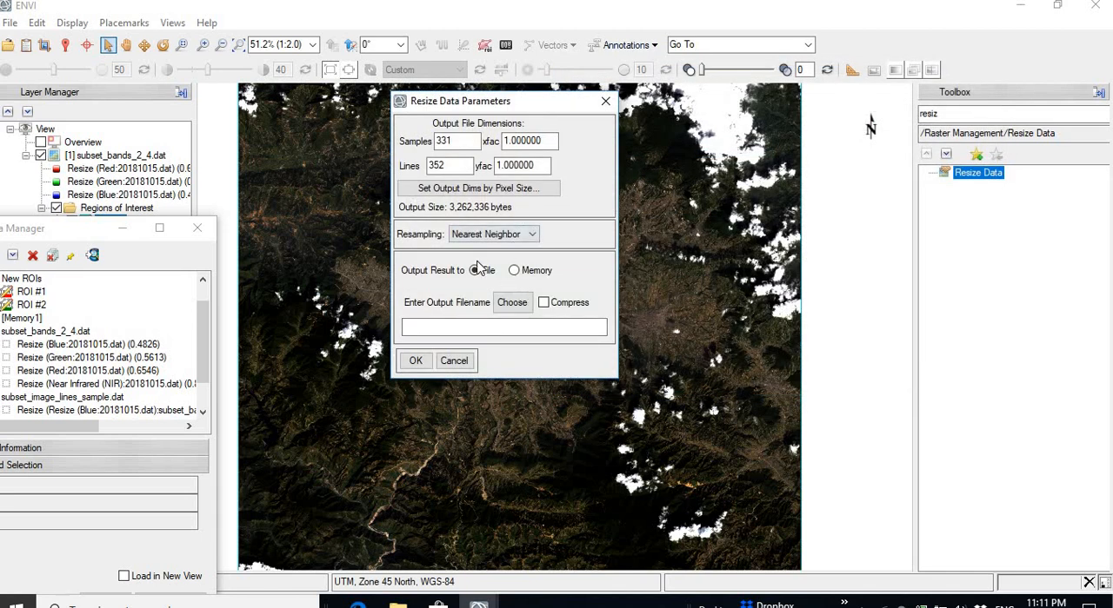
{"action": "left_click", "coordinate": [513, 311]}
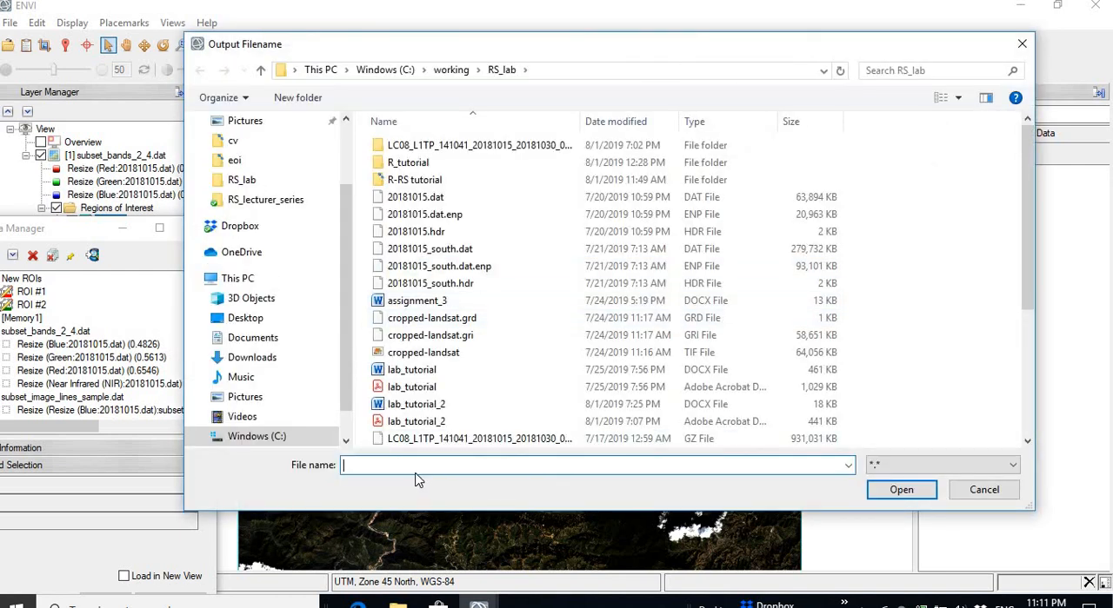
{"action": "type", "text": "subset"}
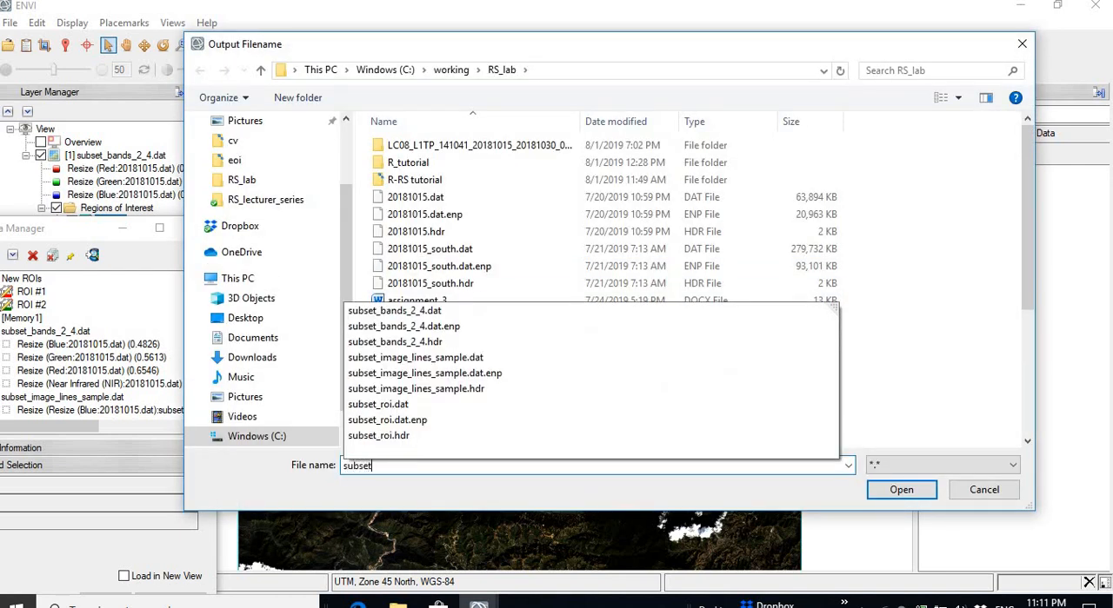
{"action": "type", "text": "_roi"}
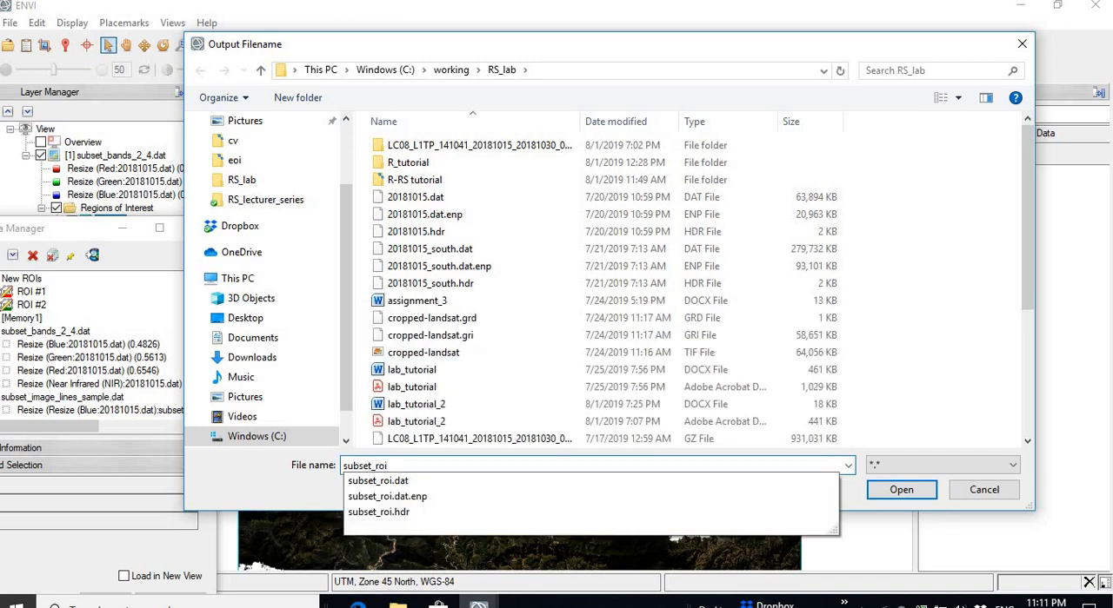
{"action": "type", "text": ".dat"}
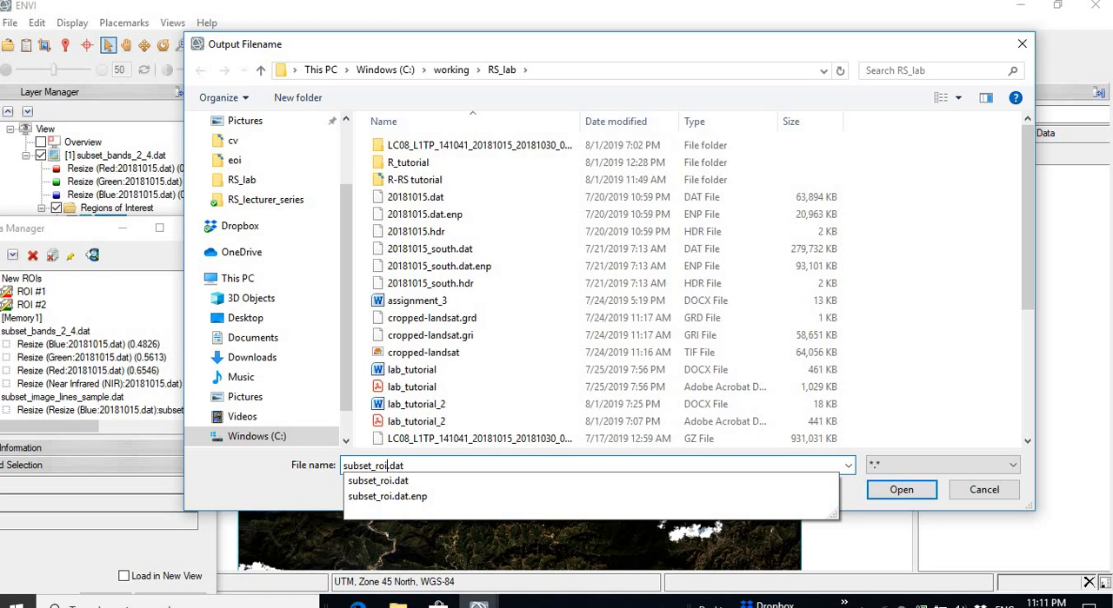
{"action": "type", "text": "1"}
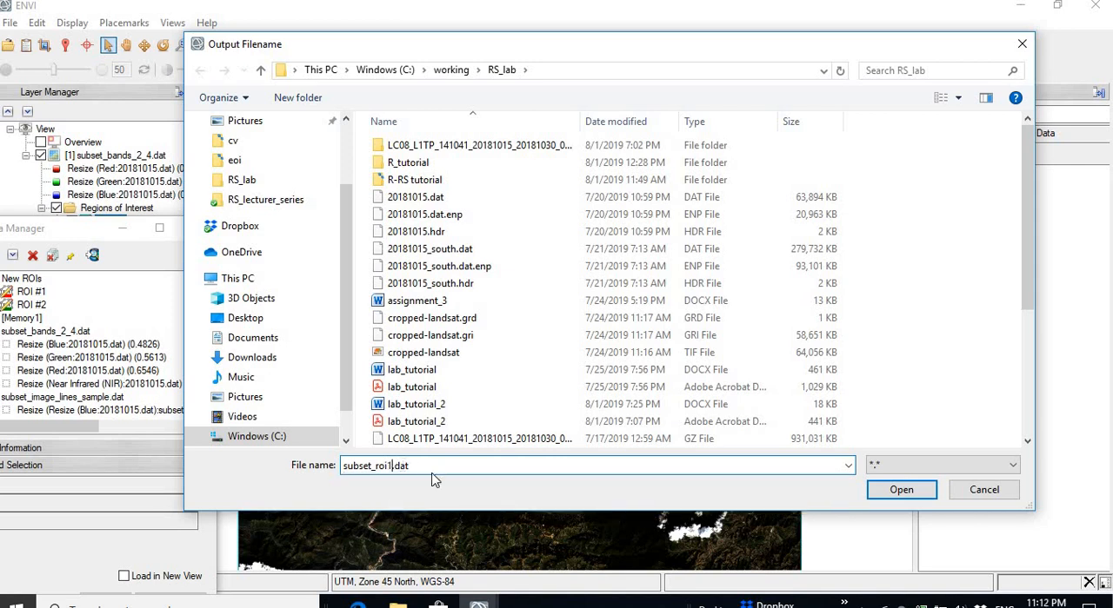
{"action": "left_click", "coordinate": [914, 488]}
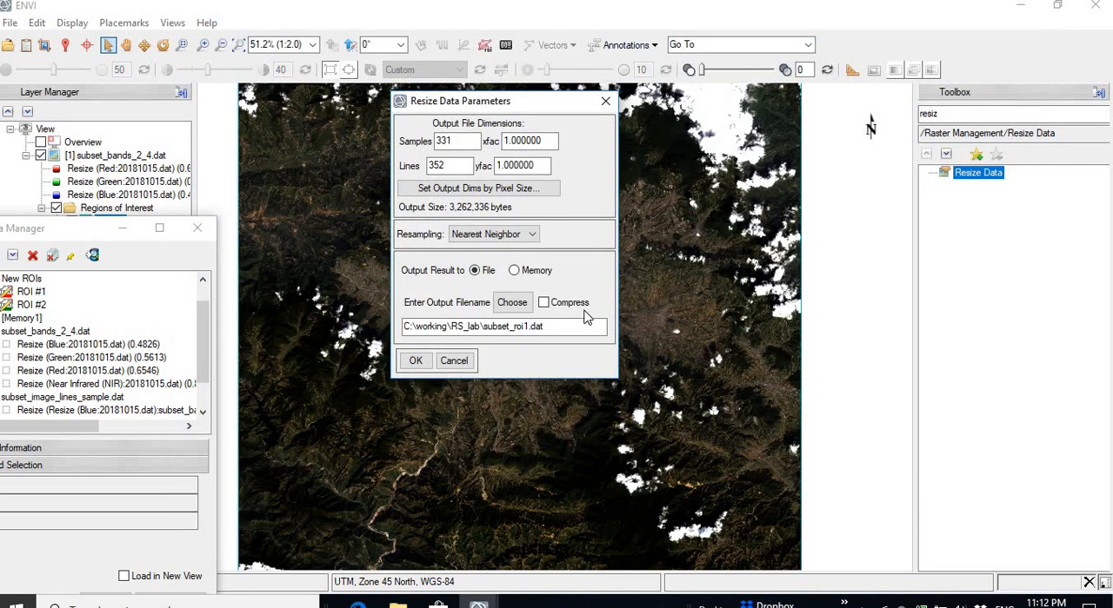
{"action": "left_click", "coordinate": [416, 361]}
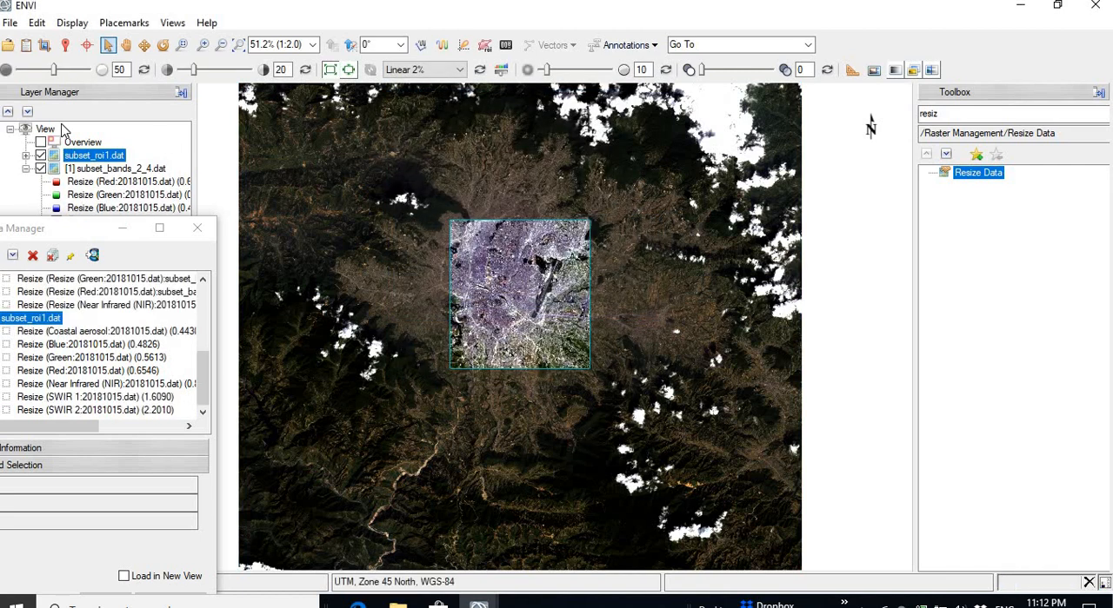
Step: Compare subset_roi1.dat with the region of interest and subset_bands_2_4.dat by switching the layers off and on
{"action": "left_click_drag", "start_coordinate": [92, 229], "coordinate": [92, 335]}
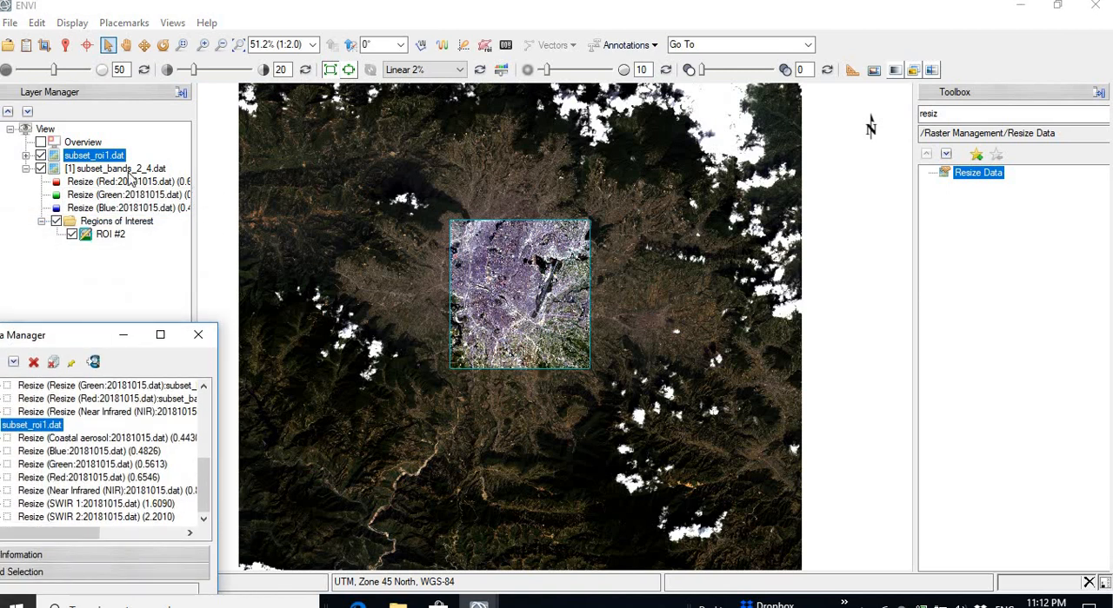
{"action": "left_click", "coordinate": [41, 169]}
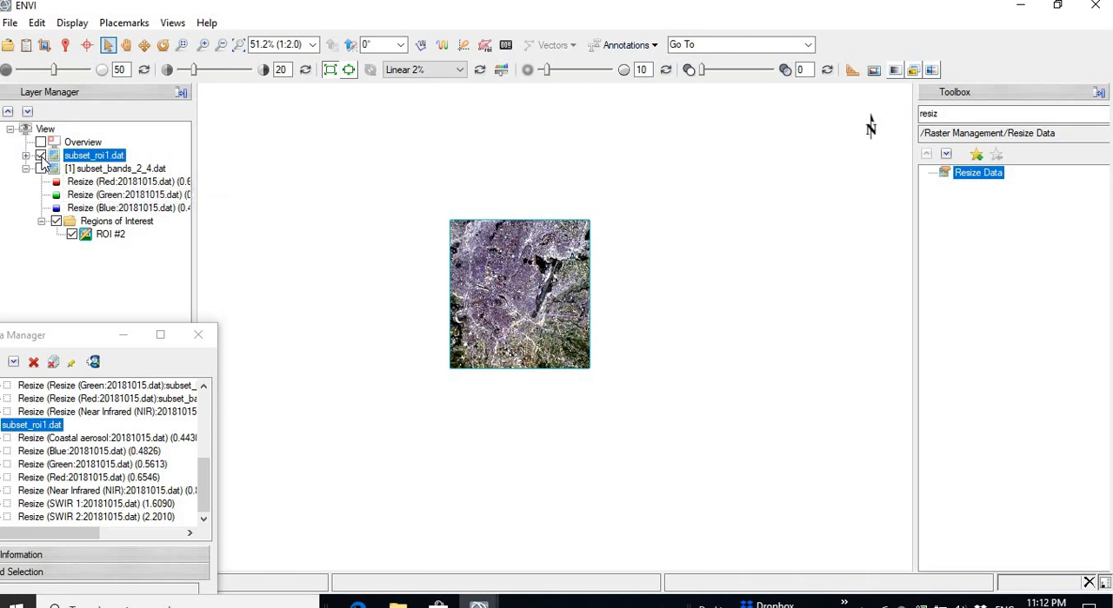
{"action": "left_click", "coordinate": [41, 156]}
{"action": "left_click", "coordinate": [41, 169]}
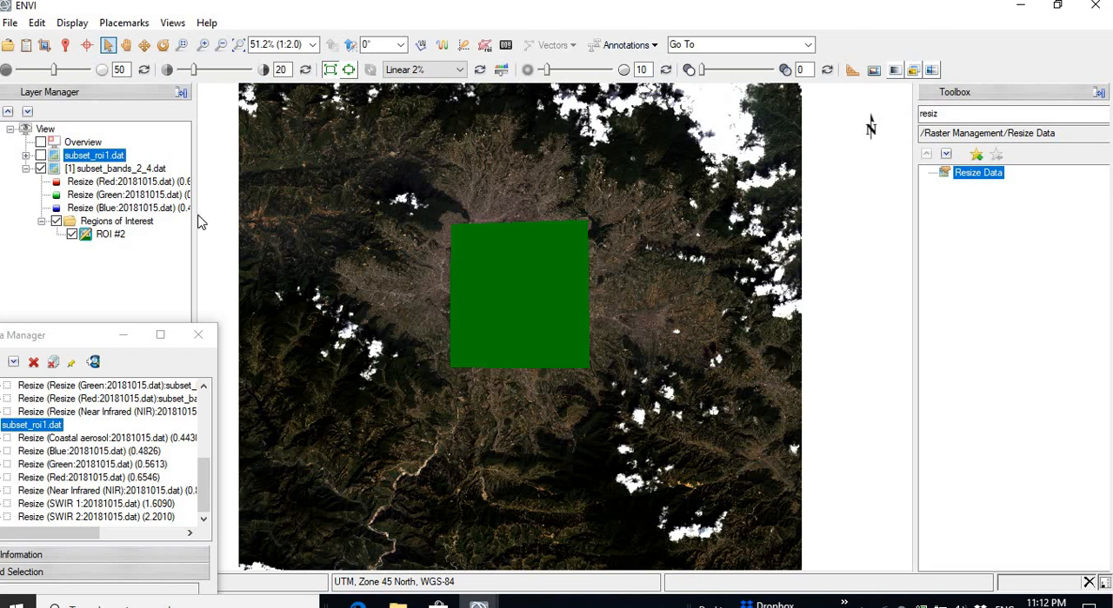
{"action": "left_click", "coordinate": [41, 155]}
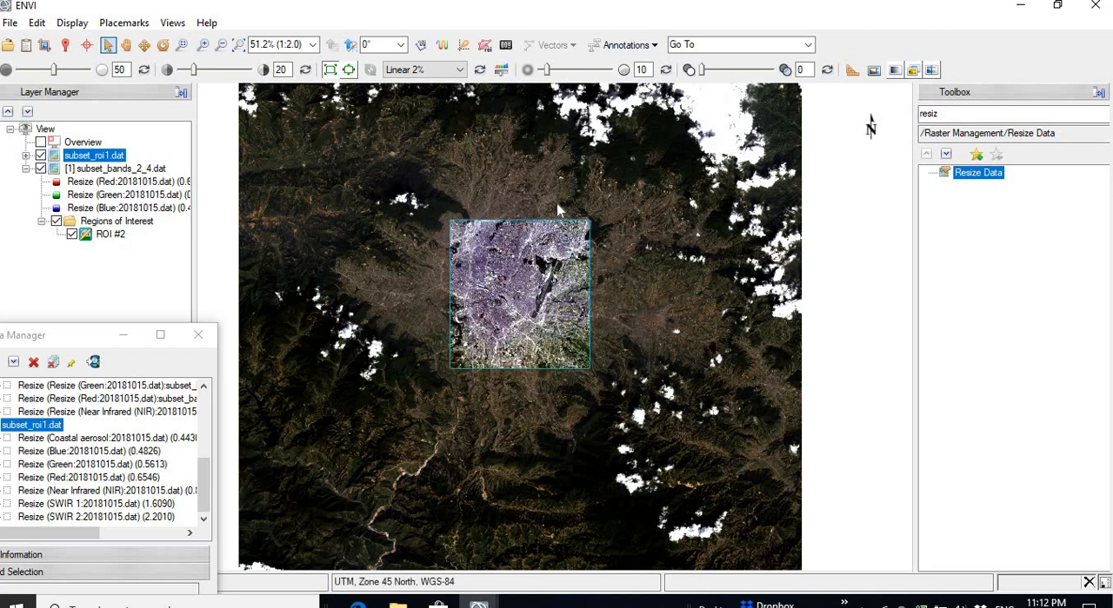
Step: Move the Data Manager window fully into view and start Resize Data with 20181015.dat as the input file
{"action": "left_click", "coordinate": [69, 337]}
{"action": "left_click_drag", "start_coordinate": [72, 338], "coordinate": [136, 250]}
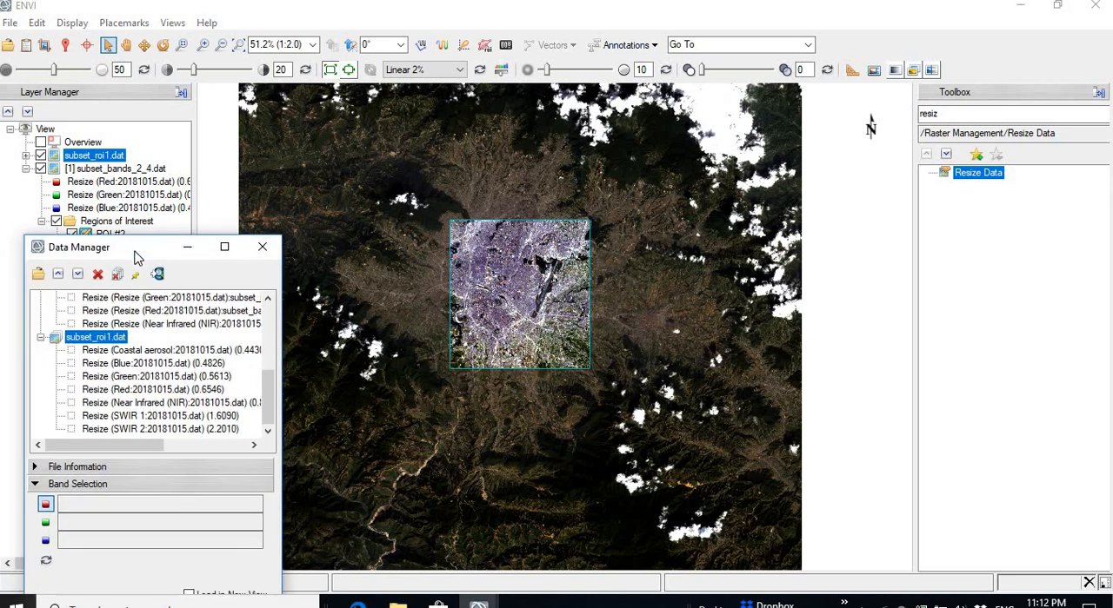
{"action": "double_click", "coordinate": [988, 180]}
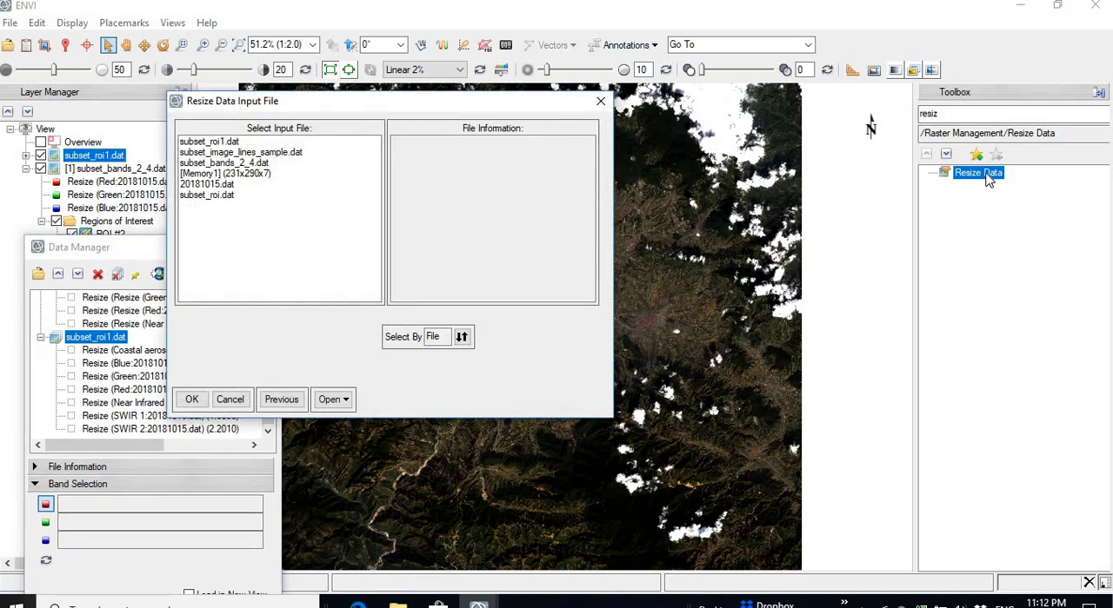
{"action": "left_click", "coordinate": [209, 185]}
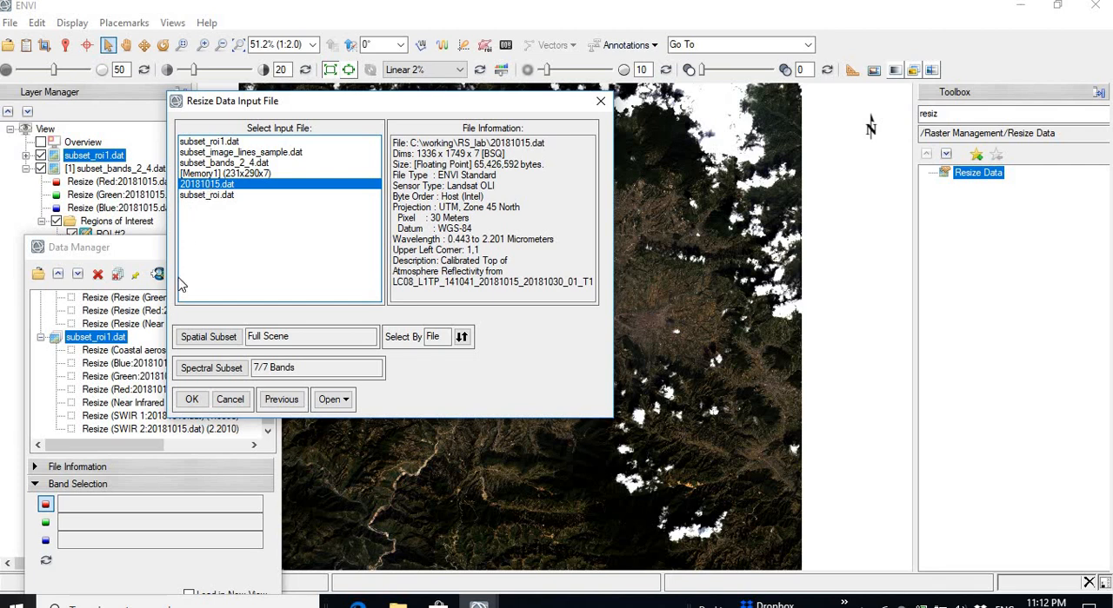
Step: Limit the spatial subset of 20181015.dat to the extent of the file subset_roi.dat
{"action": "left_click", "coordinate": [209, 339]}
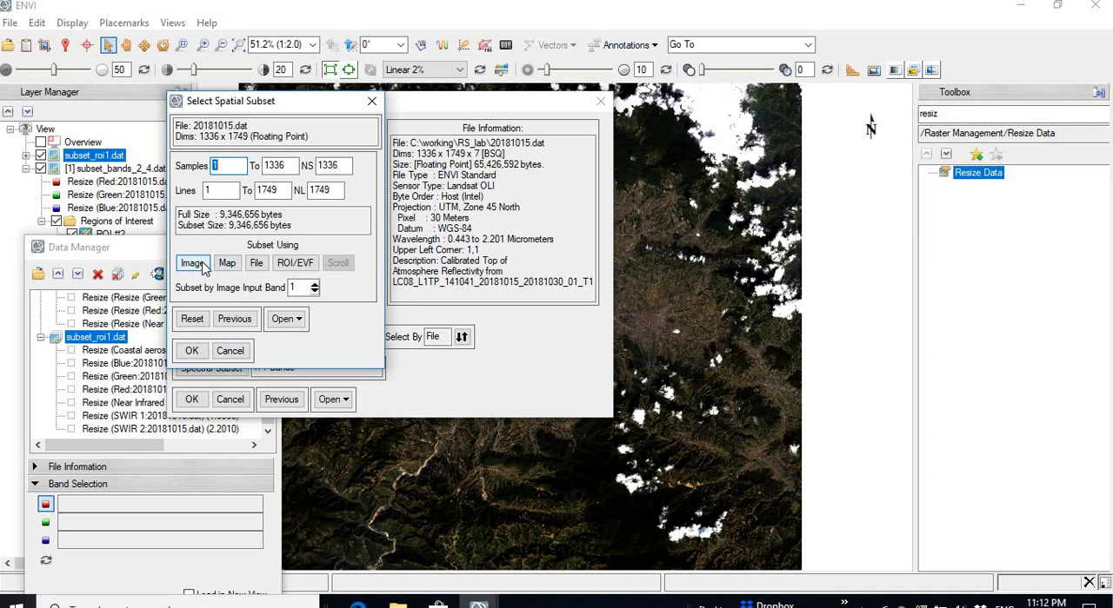
{"action": "left_click", "coordinate": [257, 266]}
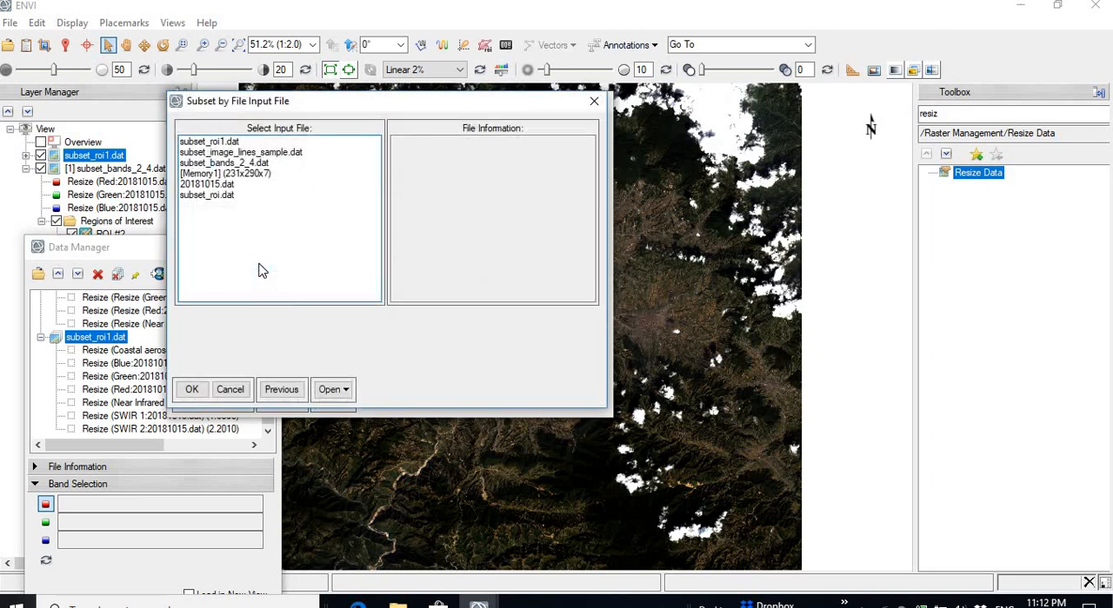
{"action": "left_click", "coordinate": [209, 143]}
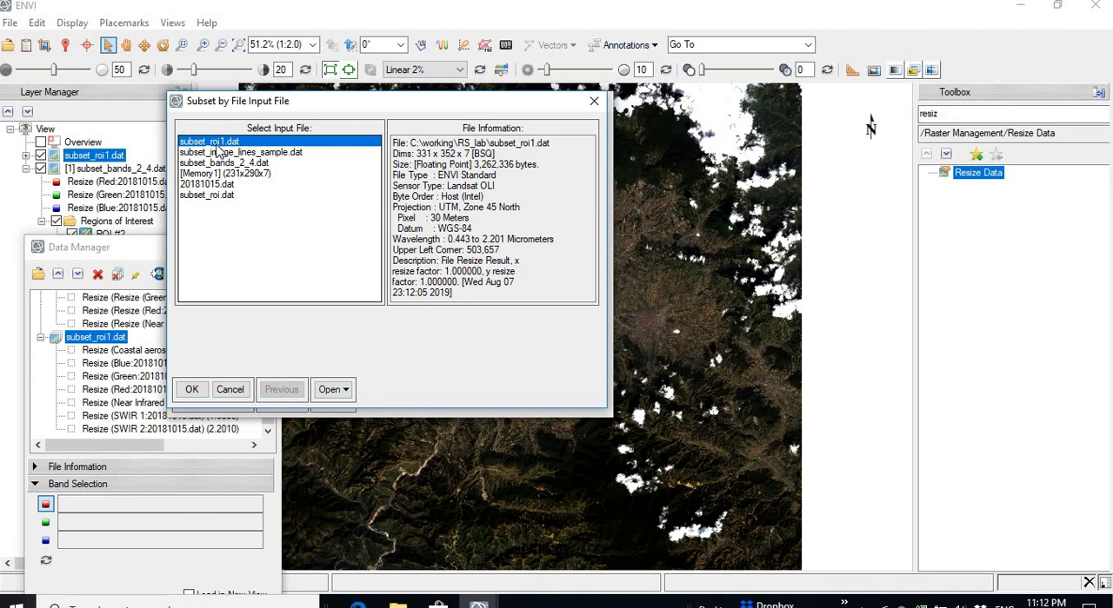
{"action": "left_click", "coordinate": [199, 197]}
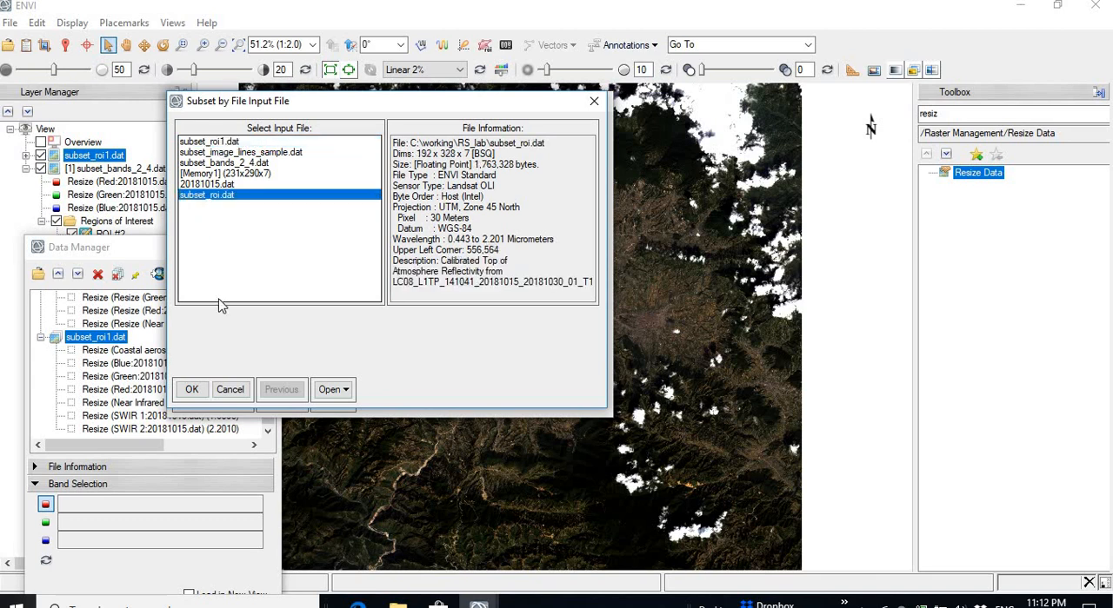
{"action": "left_click", "coordinate": [192, 392]}
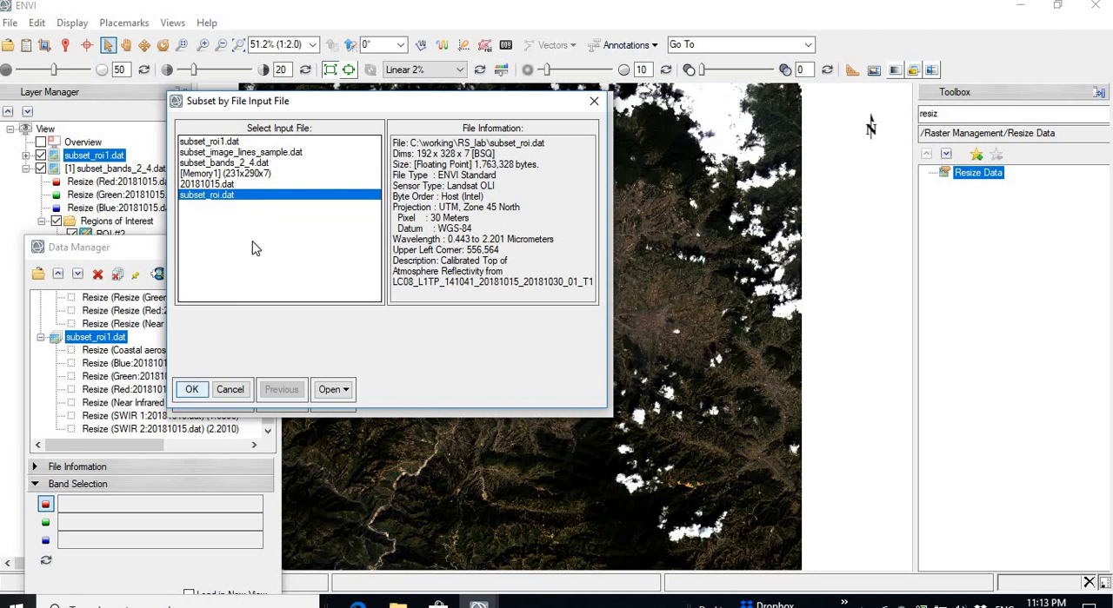
{"action": "left_click", "coordinate": [208, 185]}
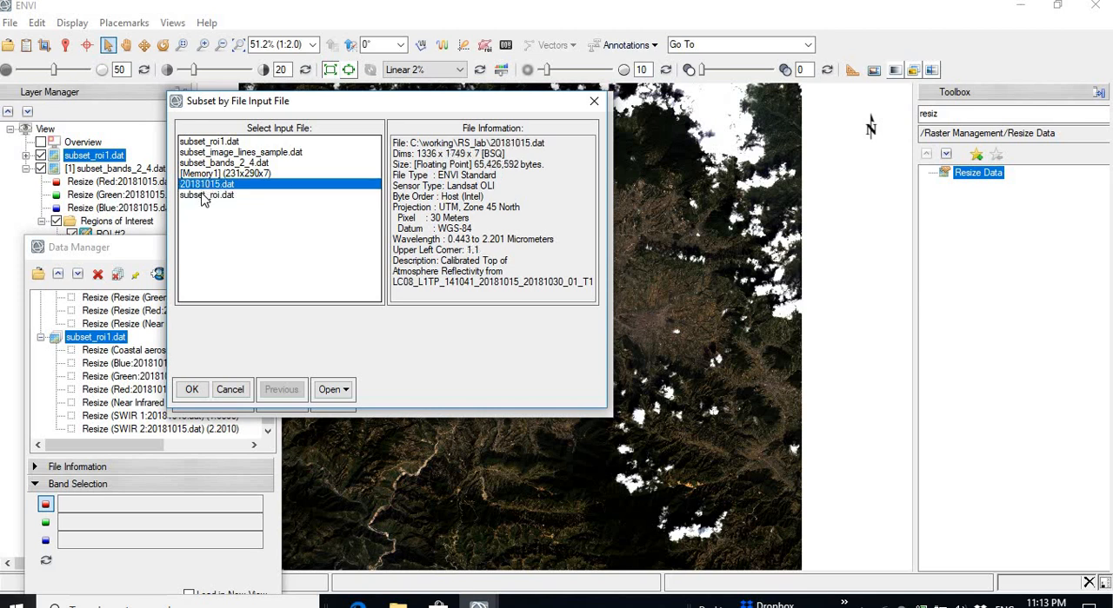
{"action": "left_click", "coordinate": [202, 197]}
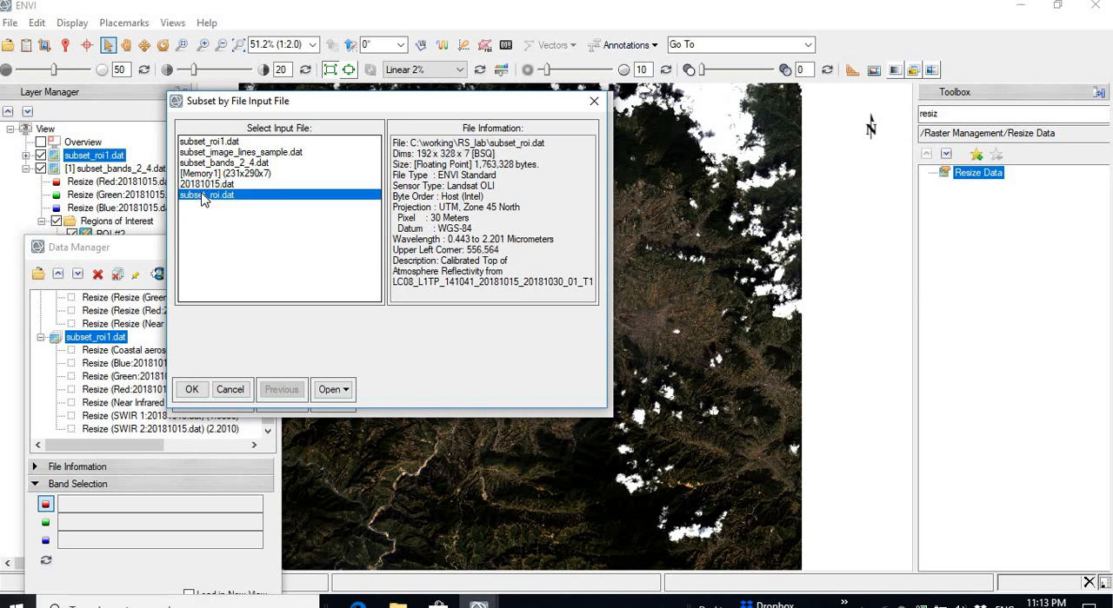
{"action": "left_click", "coordinate": [195, 390]}
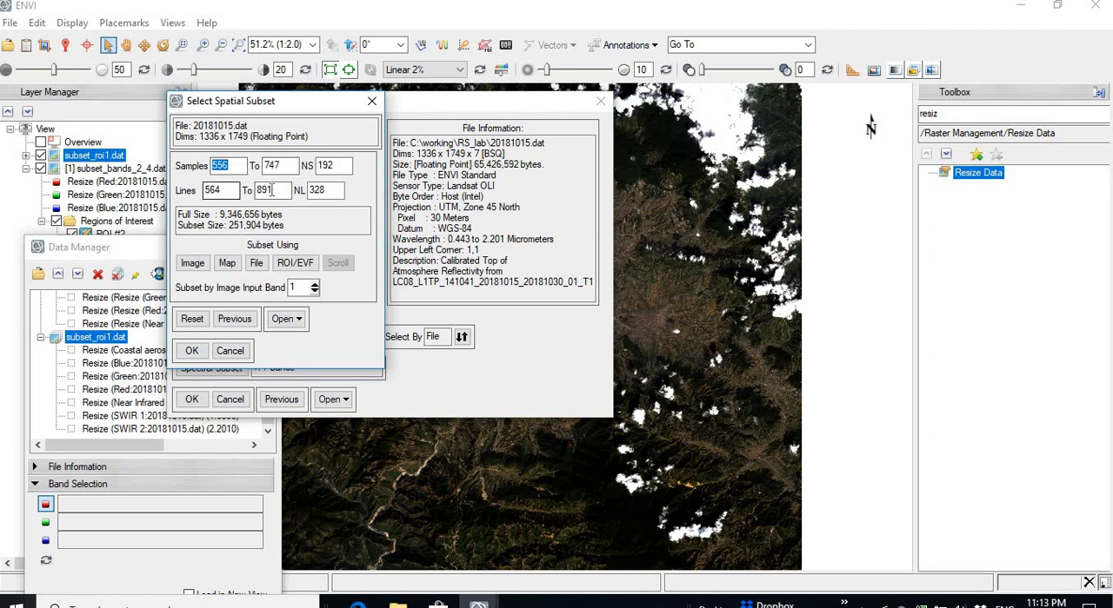
{"action": "left_click", "coordinate": [191, 352]}
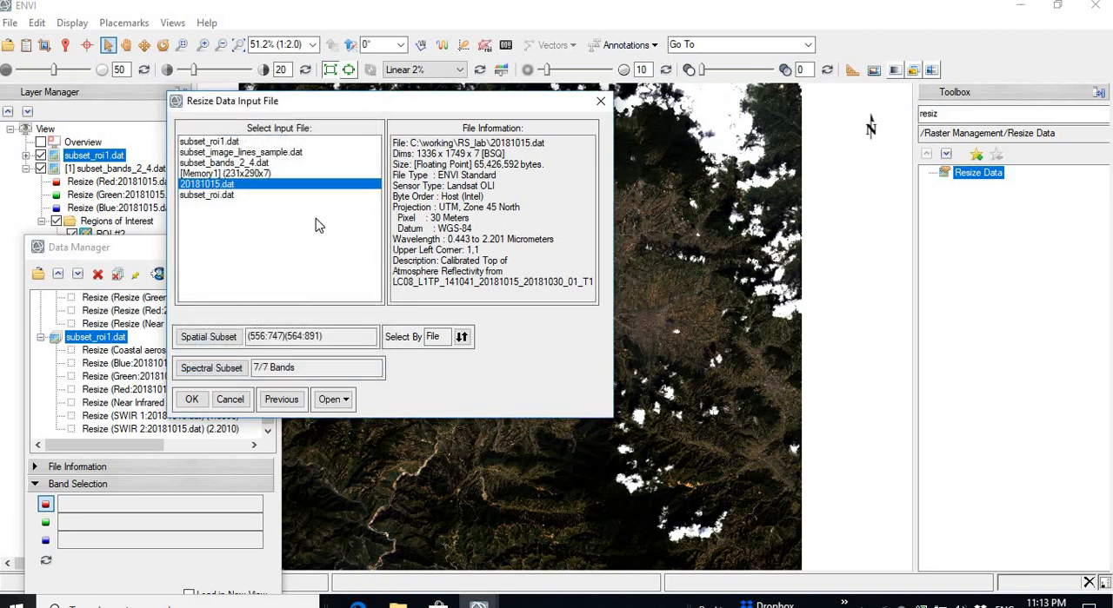
Step: Restrict the spectral subset to the Blue, Green and Red bands
{"action": "left_click", "coordinate": [208, 368]}
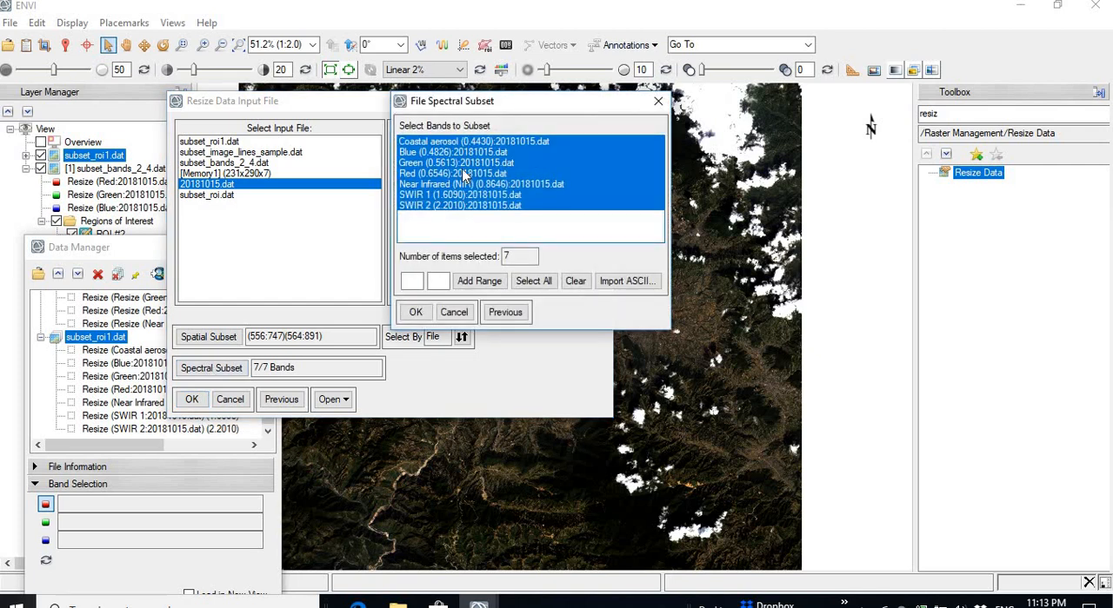
{"action": "left_click", "coordinate": [434, 152]}
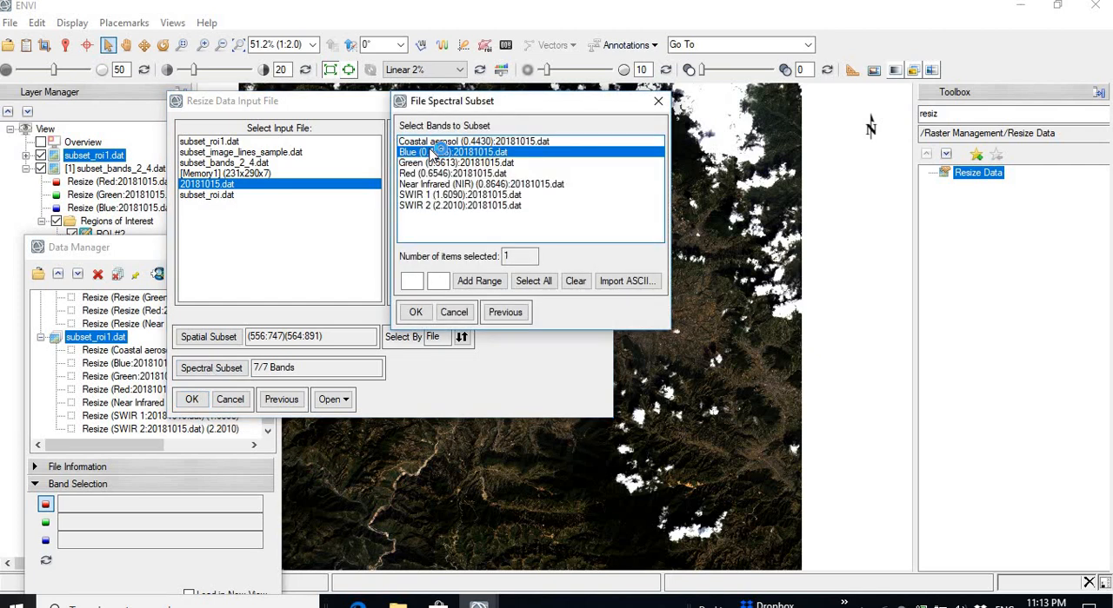
{"action": "key", "text": "shift+Down"}
{"action": "key", "text": "shift+Down"}
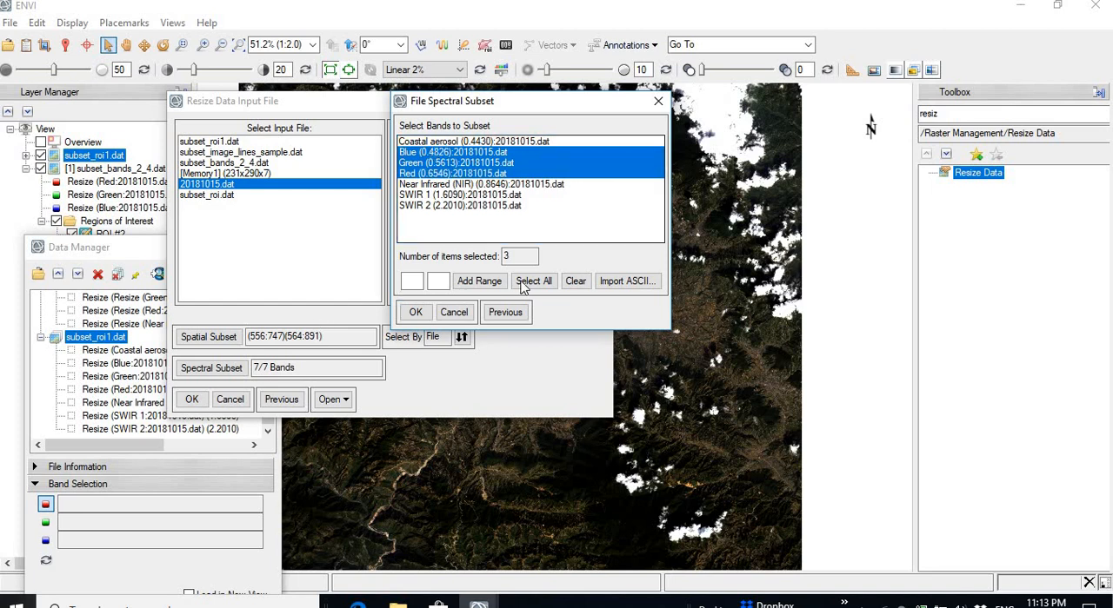
{"action": "left_click", "coordinate": [416, 312]}
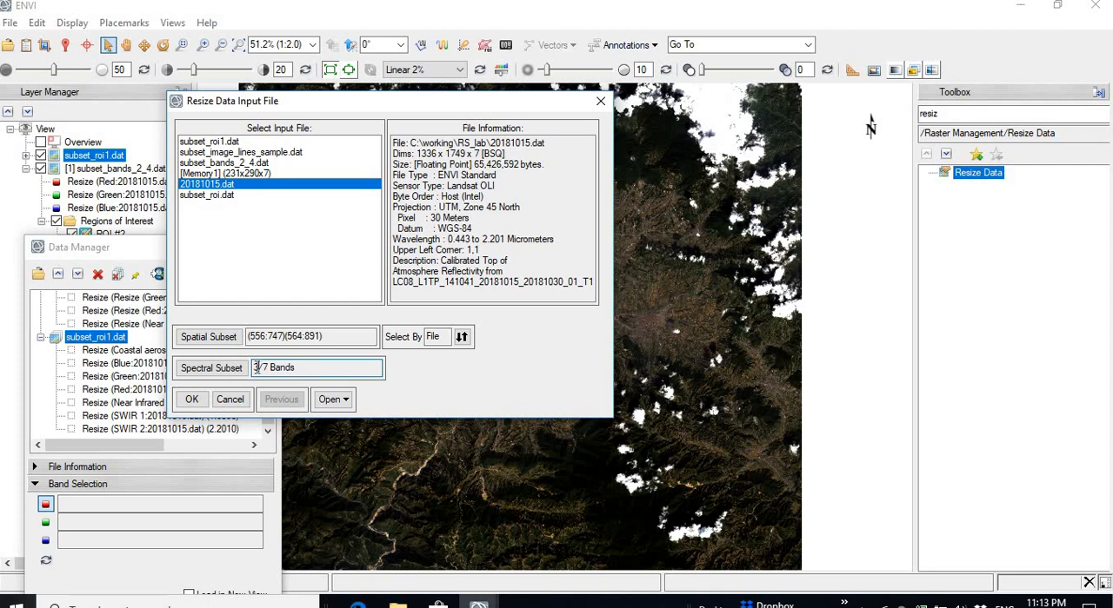
{"action": "double_click", "coordinate": [258, 368]}
{"action": "left_click", "coordinate": [288, 368]}
Step: Accept the input file and run the resize to subset_file.dat in the RS_lab folder
{"action": "left_click", "coordinate": [192, 400]}
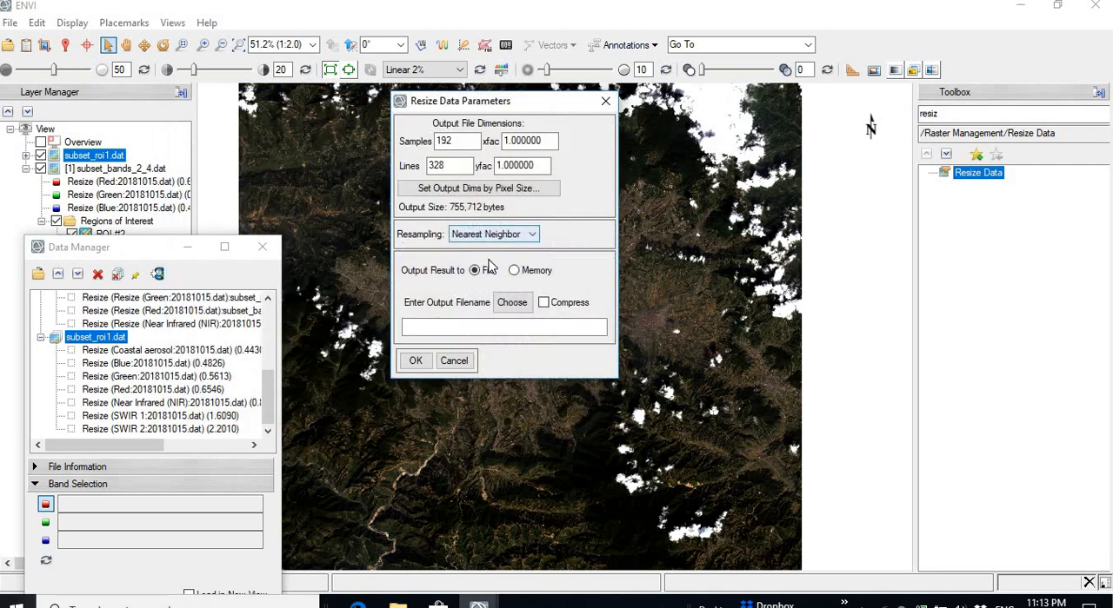
{"action": "left_click", "coordinate": [511, 304]}
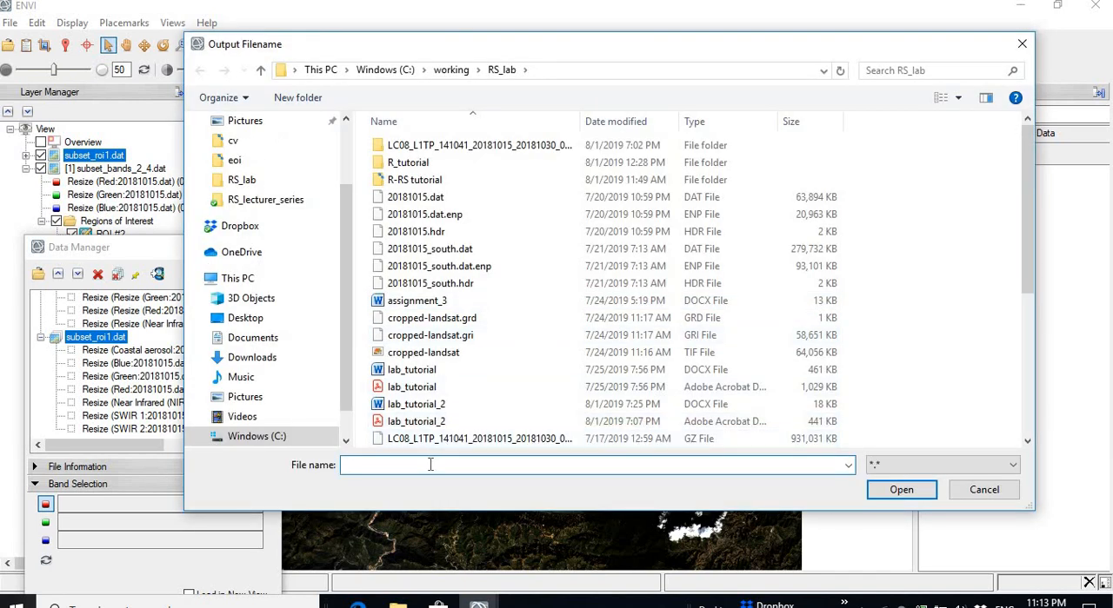
{"action": "type", "text": "subset"}
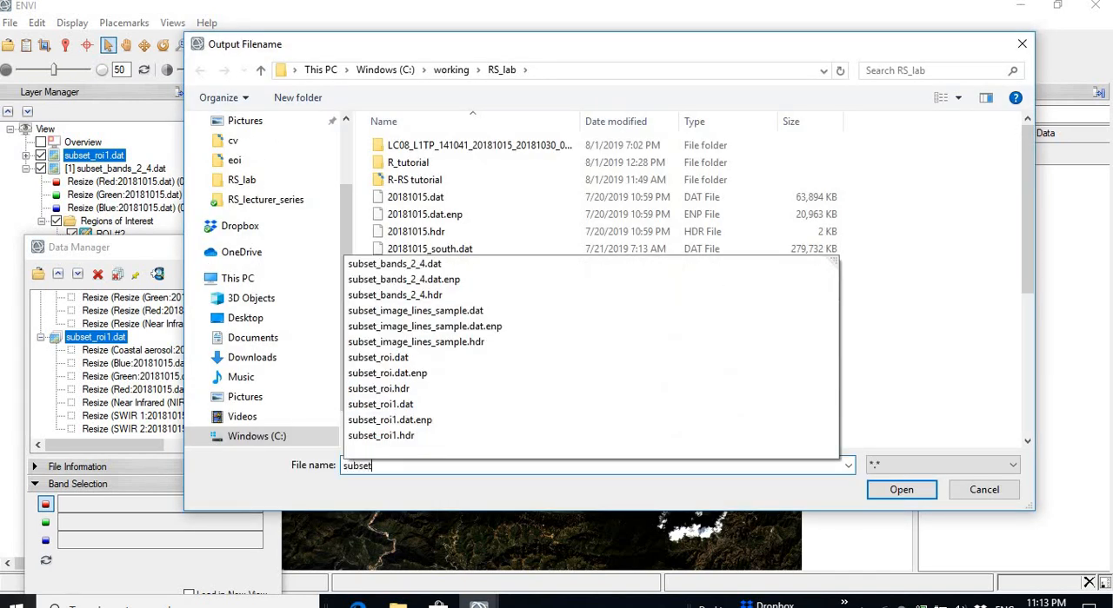
{"action": "type", "text": "_fi"}
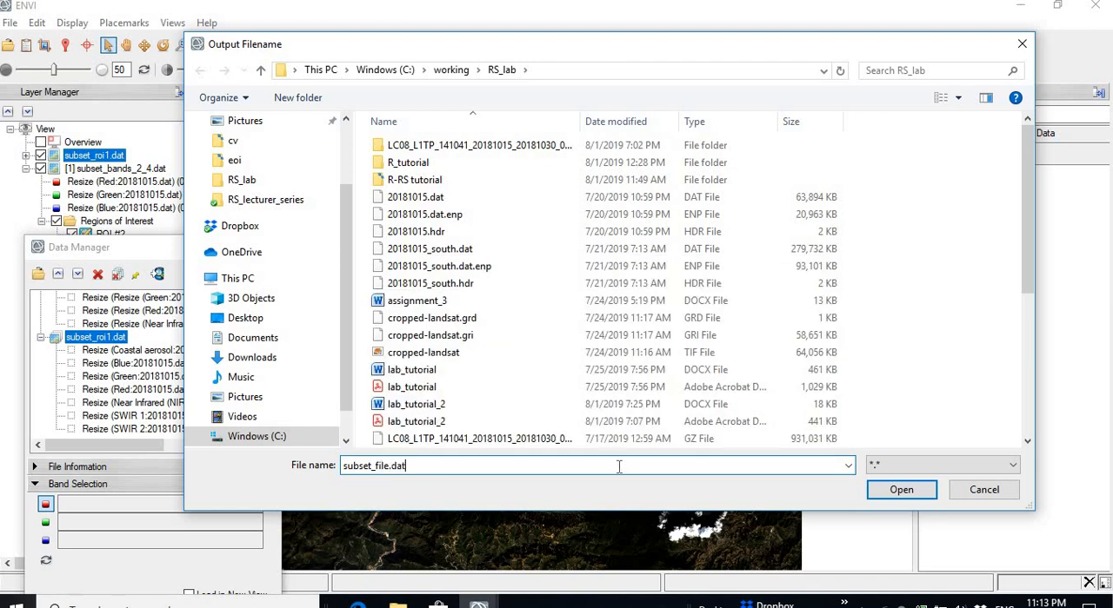
{"action": "type", "text": "le.dat"}
{"action": "left_click", "coordinate": [901, 490]}
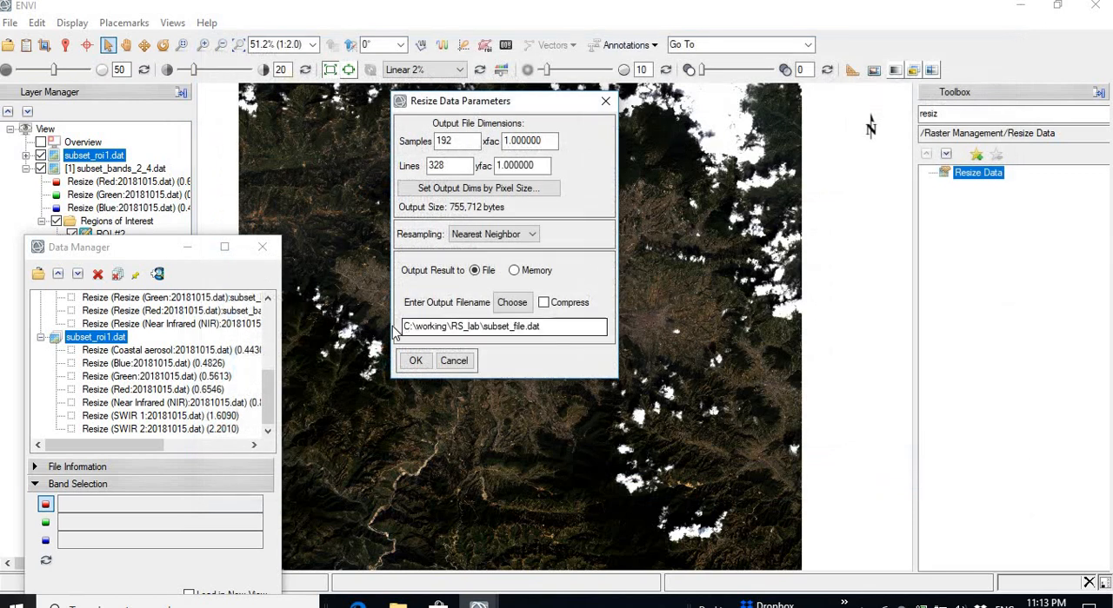
{"action": "left_click", "coordinate": [415, 360]}
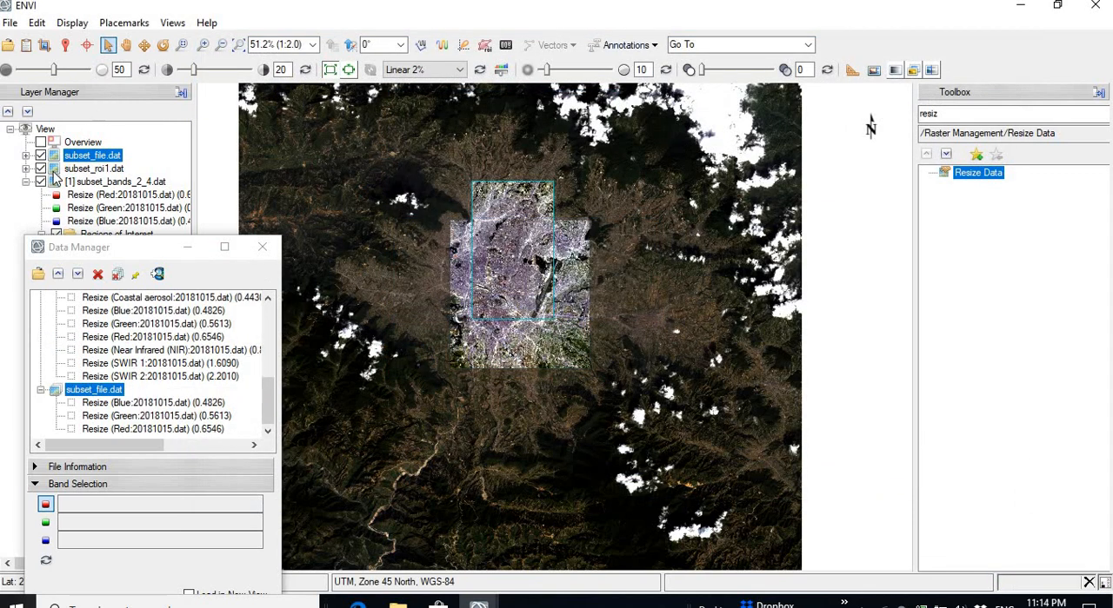
Step: Hide subset_bands_2_4.dat and compare subset_file.dat with subset_roi1.dat by switching their layers off and on
{"action": "left_click", "coordinate": [41, 182]}
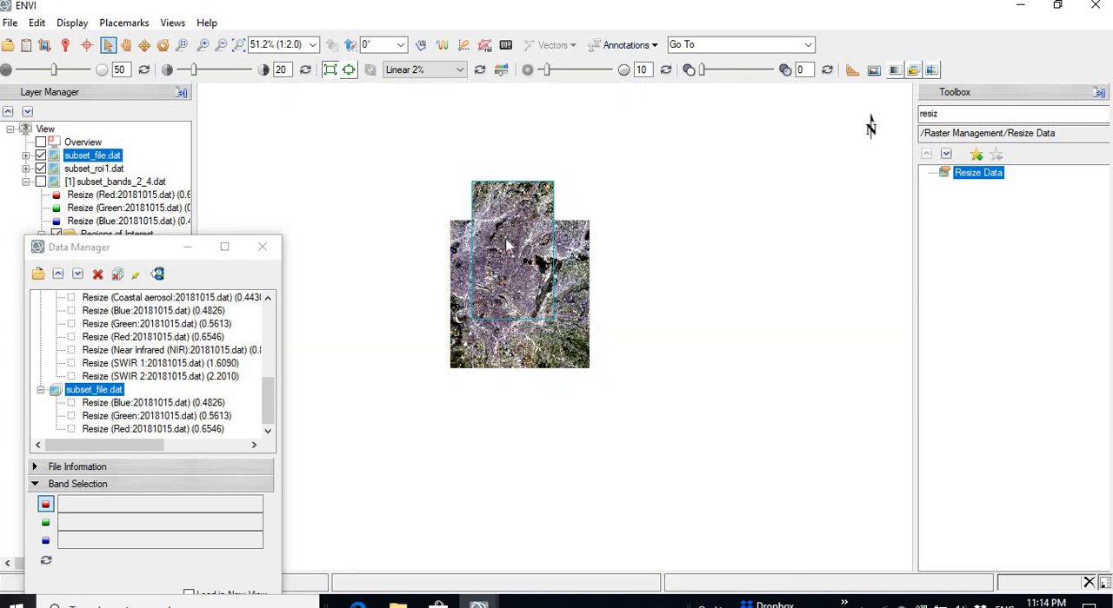
{"action": "left_click", "coordinate": [40, 170]}
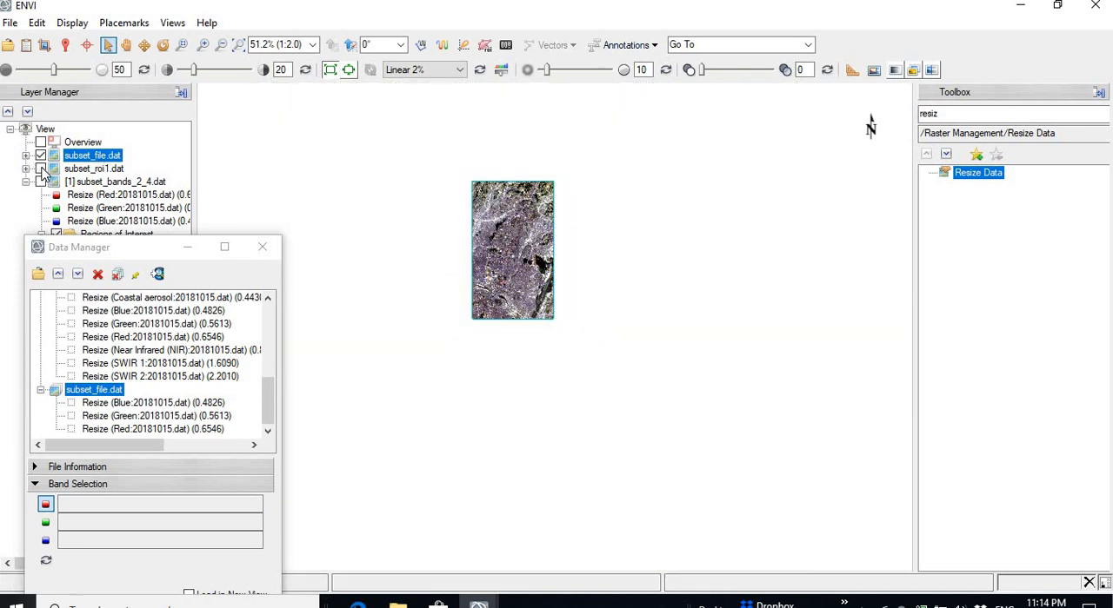
{"action": "left_click", "coordinate": [40, 169]}
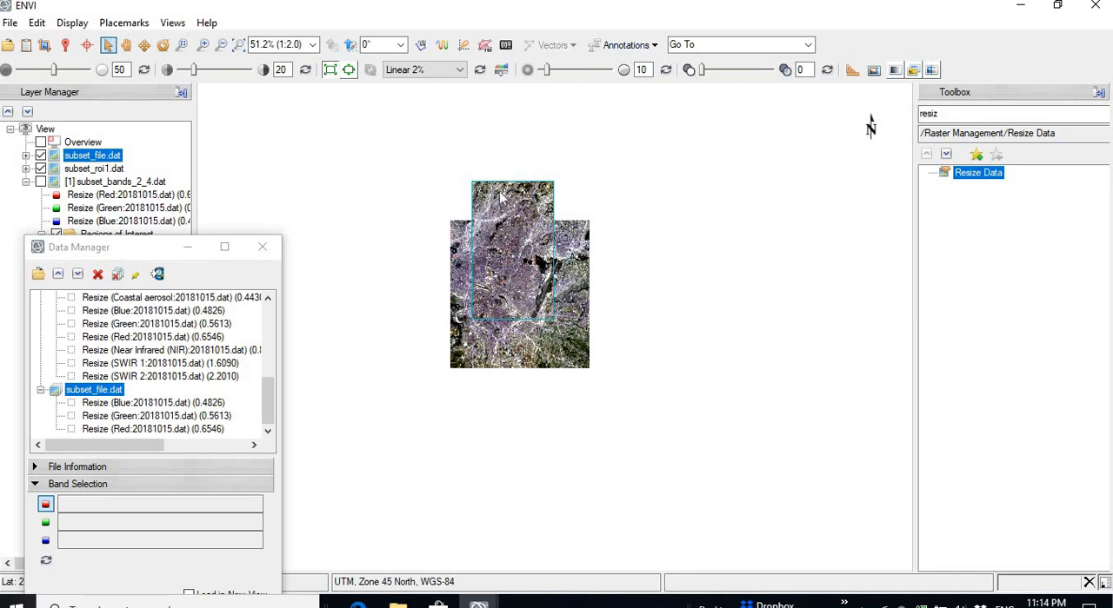
{"action": "left_click", "coordinate": [40, 155]}
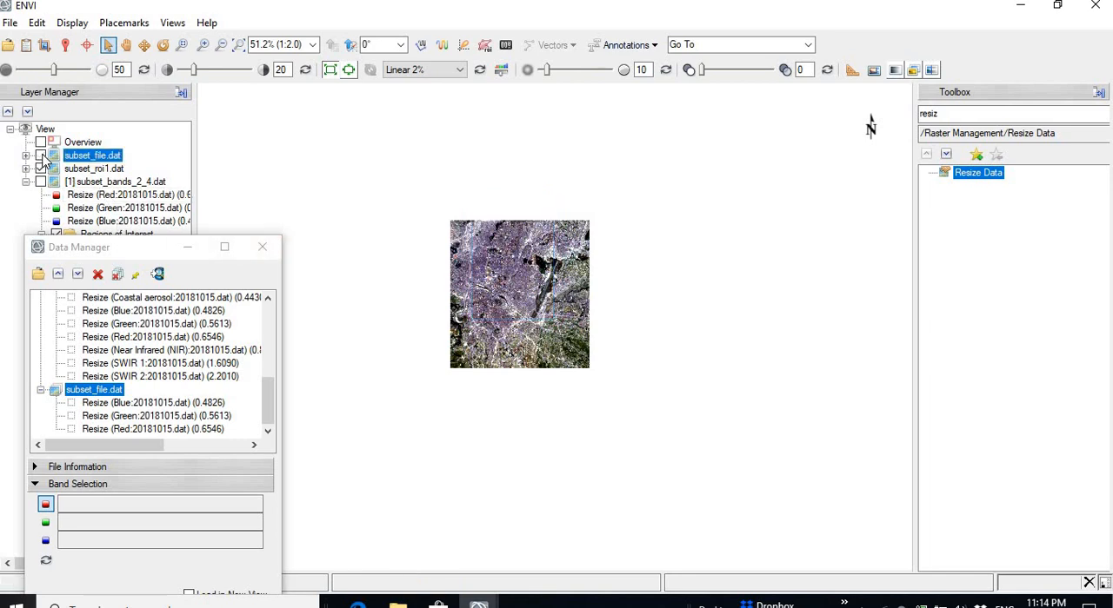
{"action": "left_click", "coordinate": [40, 156]}
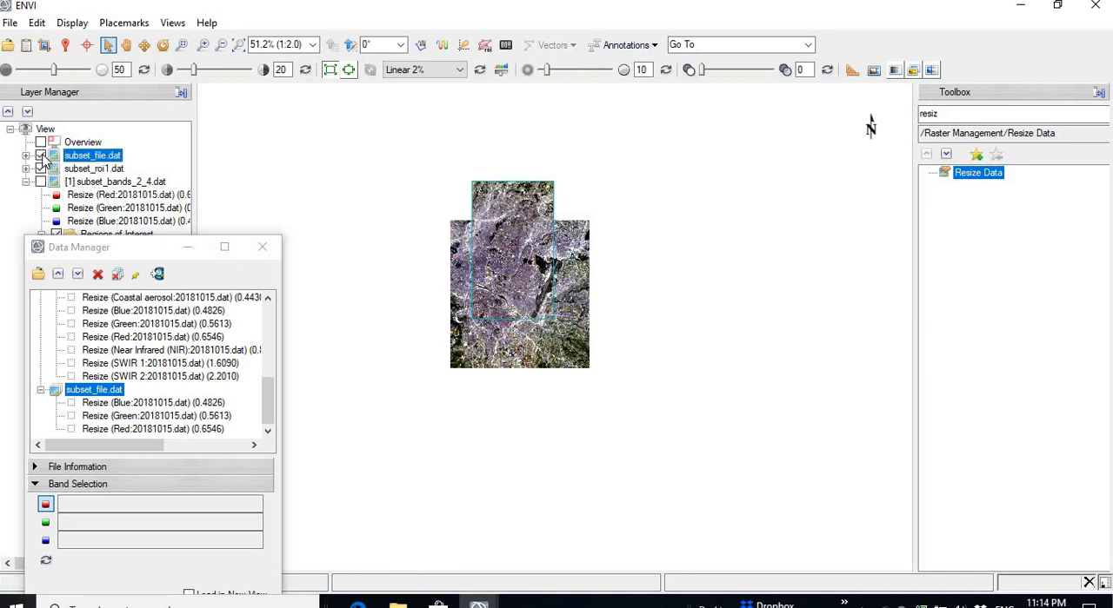
{"action": "left_click", "coordinate": [41, 169]}
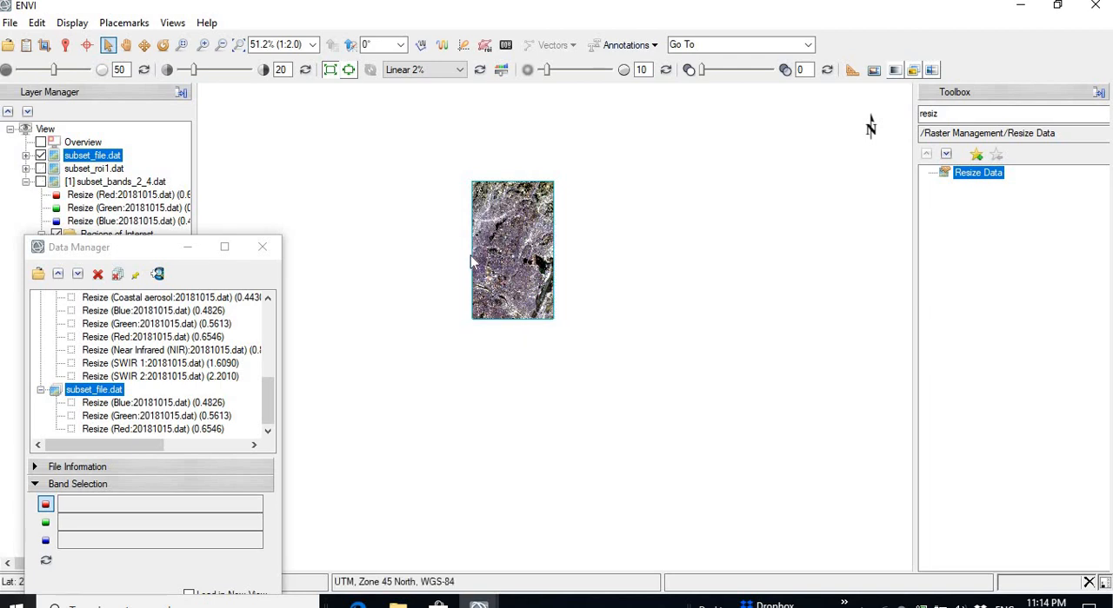